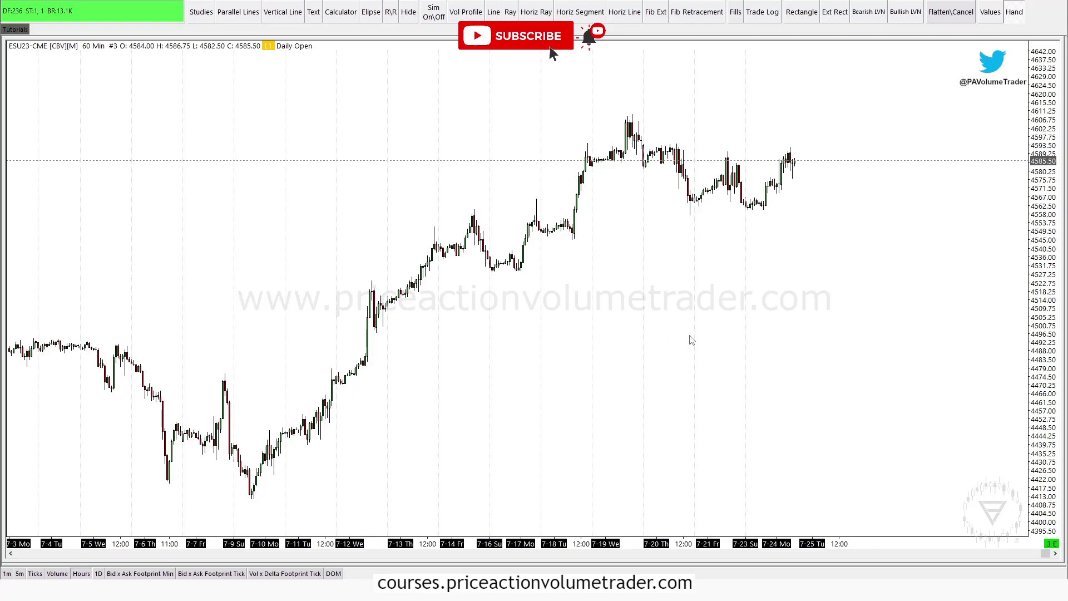
# Step: Pan the ES 60-minute chart and open the Chart Studies window from the Studies menu
pyautogui.moveTo(741, 338); pyautogui.dragTo(798, 324)
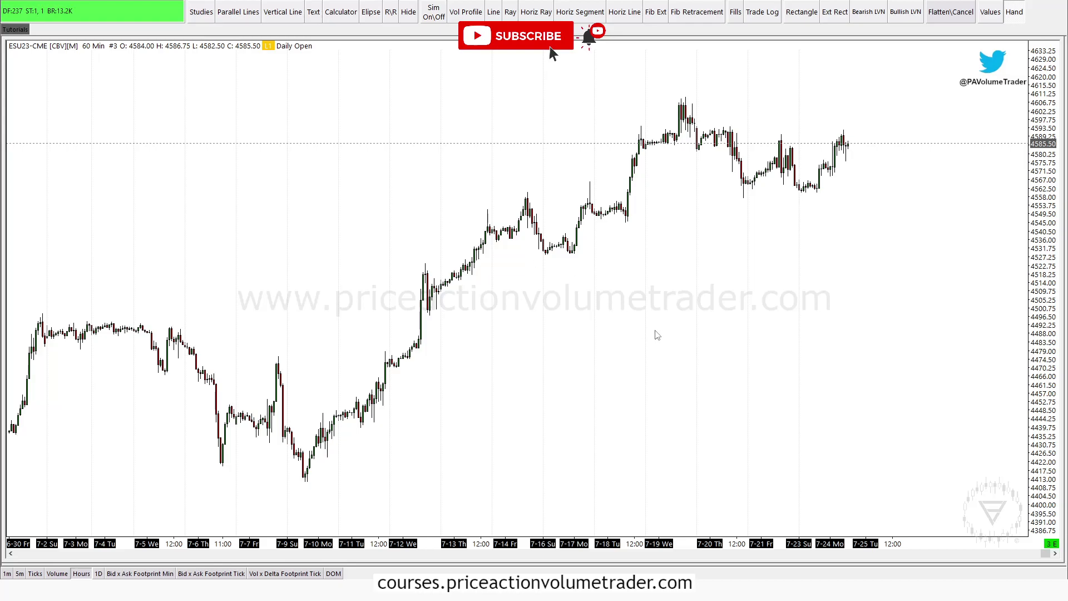
pyautogui.moveTo(868, 298); pyautogui.dragTo(812, 354)
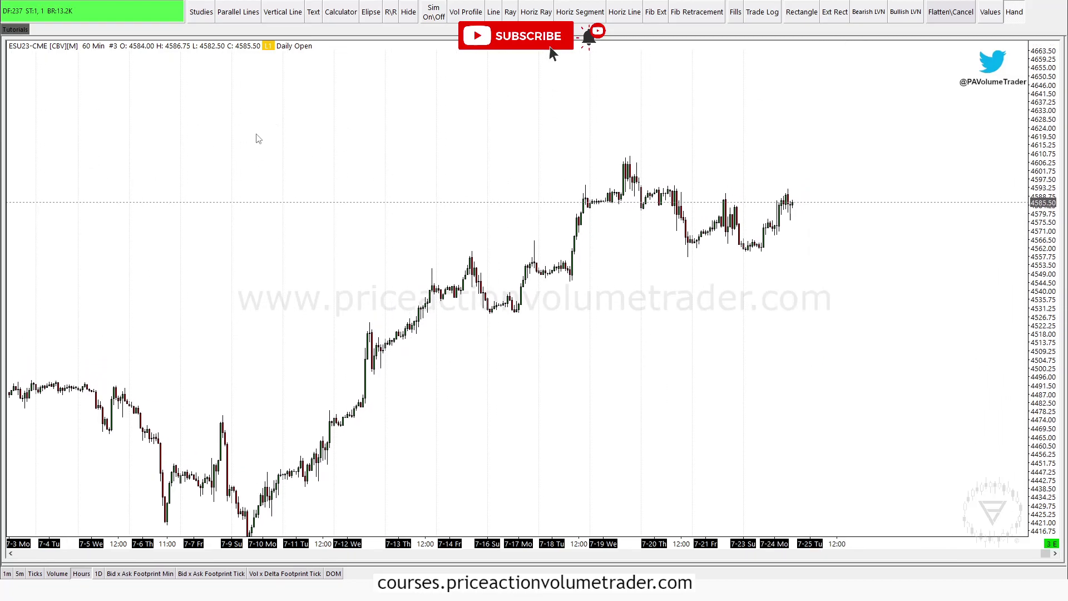
pyautogui.rightClick(787, 130)
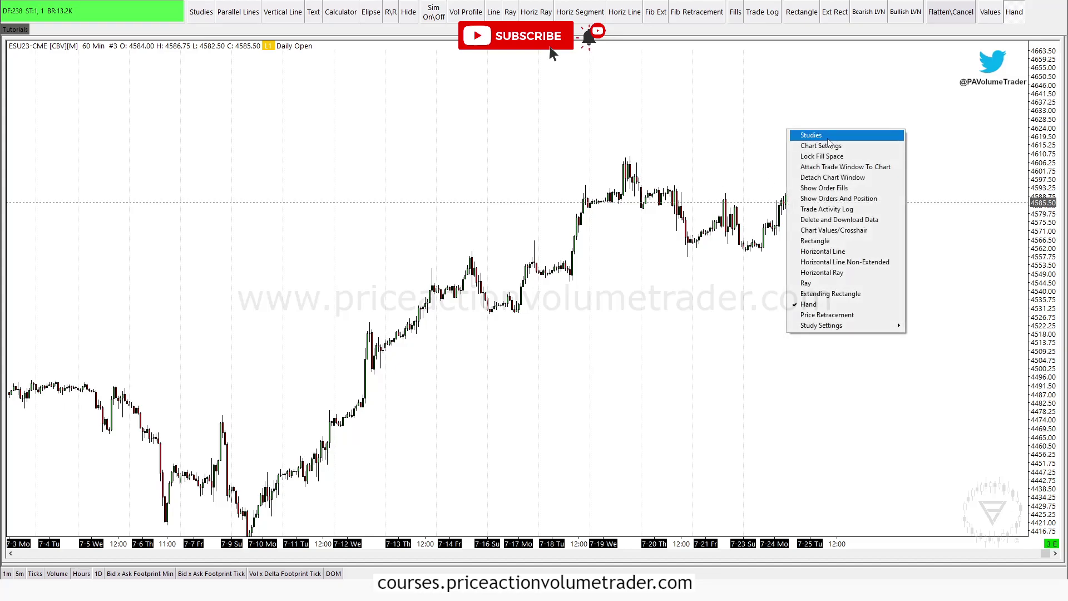
pyautogui.click(492, 20)
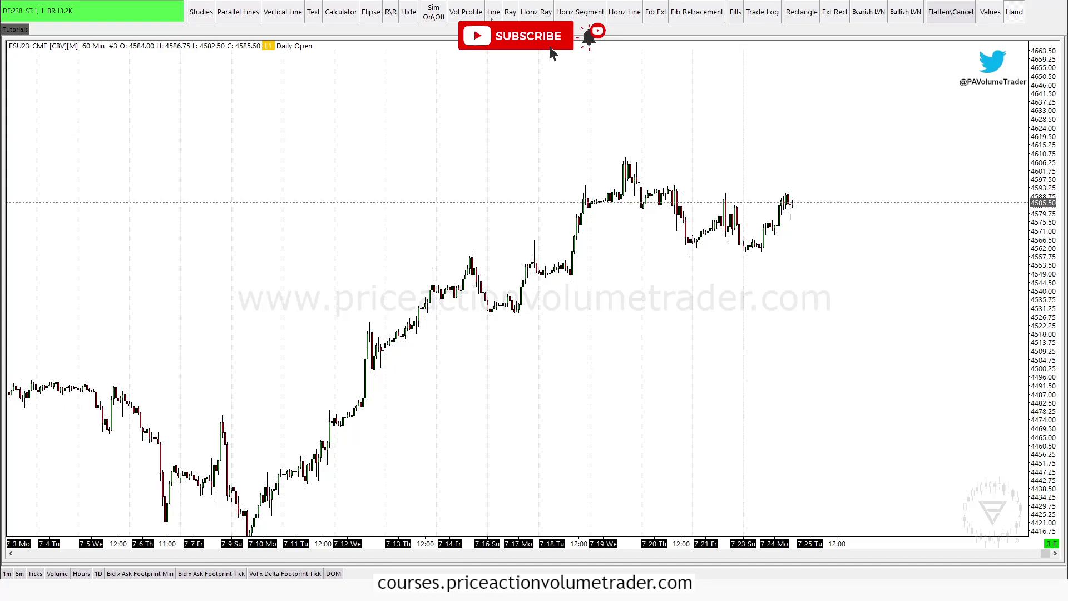
pyautogui.click(82, 3)
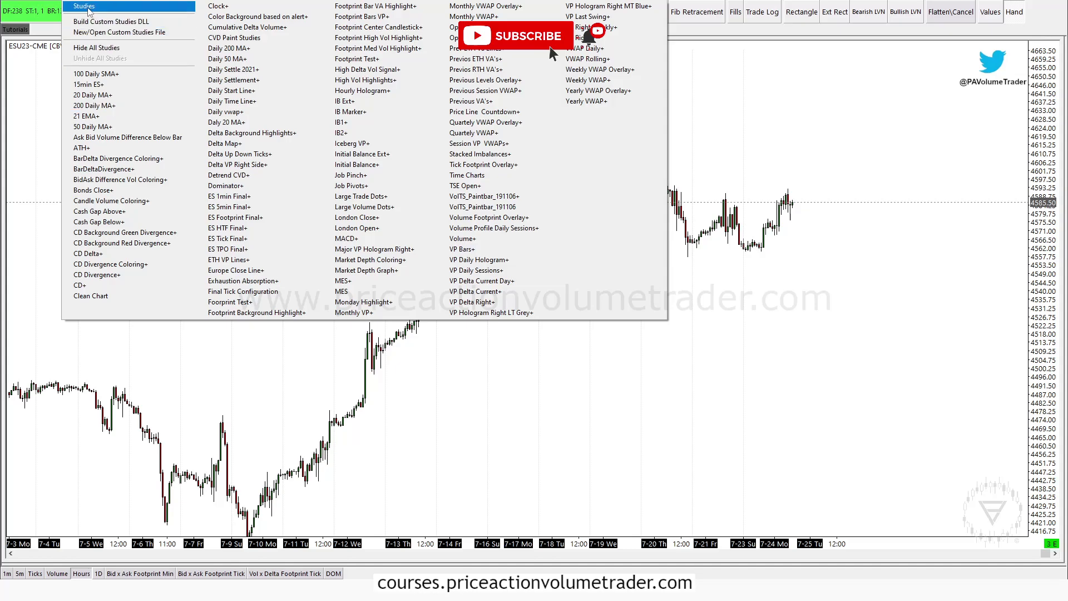
pyautogui.click(84, 7)
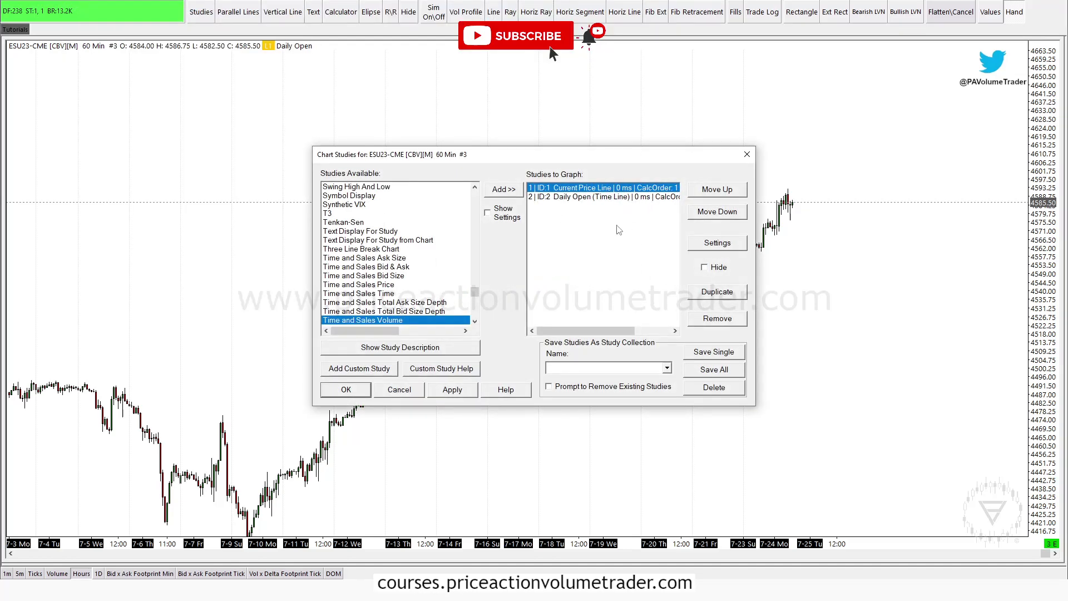
# Step: Annotate the applied studies and the 4585.50 price level, then clear the marks and reposition the window
pyautogui.moveTo(606, 154); pyautogui.dragTo(450, 204)
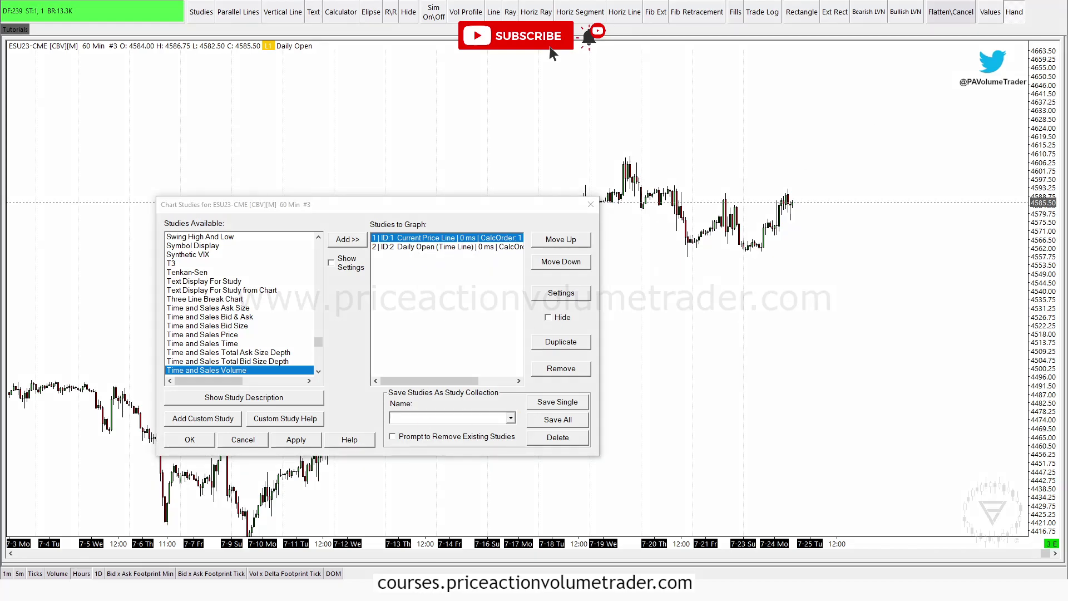
pyautogui.moveTo(389, 217)
pyautogui.mouseDown()
pyautogui.moveTo(488, 219)
pyautogui.moveTo(523, 261)
pyautogui.moveTo(369, 264)
pyautogui.moveTo(425, 219)
pyautogui.mouseUp()
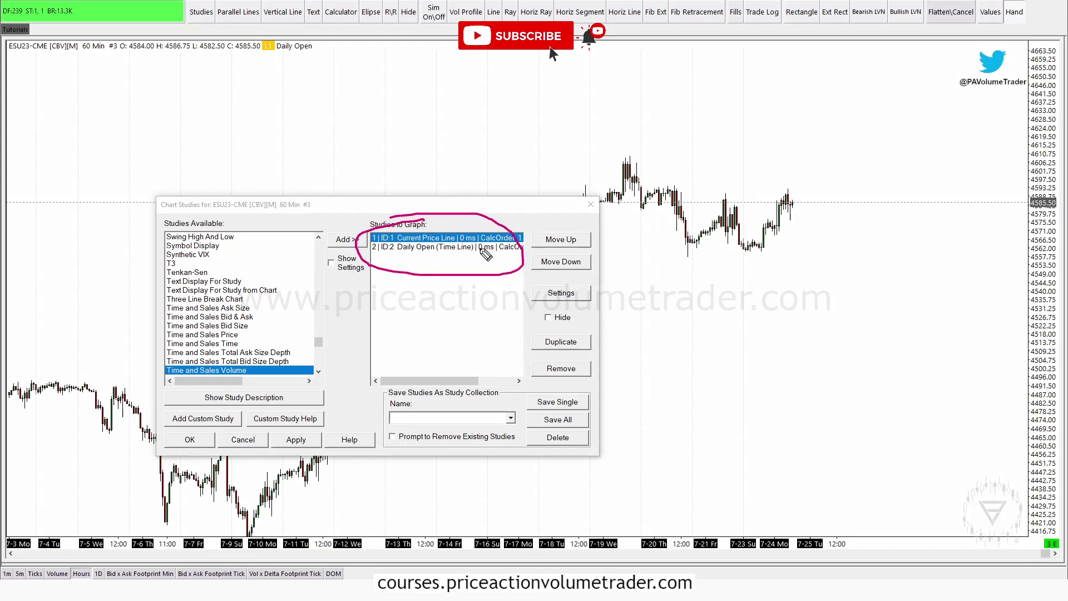
pyautogui.moveTo(796, 192)
pyautogui.mouseDown()
pyautogui.moveTo(790, 224)
pyautogui.moveTo(808, 204)
pyautogui.mouseUp()
pyautogui.moveTo(712, 204); pyautogui.dragTo(1063, 197)
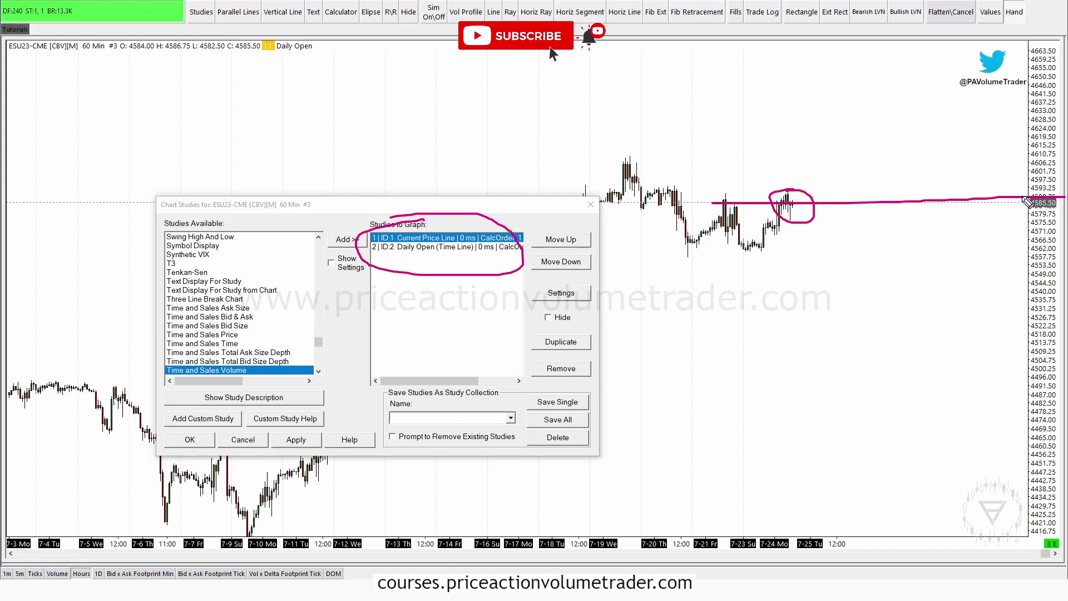
pyautogui.moveTo(744, 87)
pyautogui.mouseDown()
pyautogui.moveTo(760, 92)
pyautogui.moveTo(691, 88)
pyautogui.moveTo(655, 106)
pyautogui.moveTo(654, 81)
pyautogui.mouseUp()
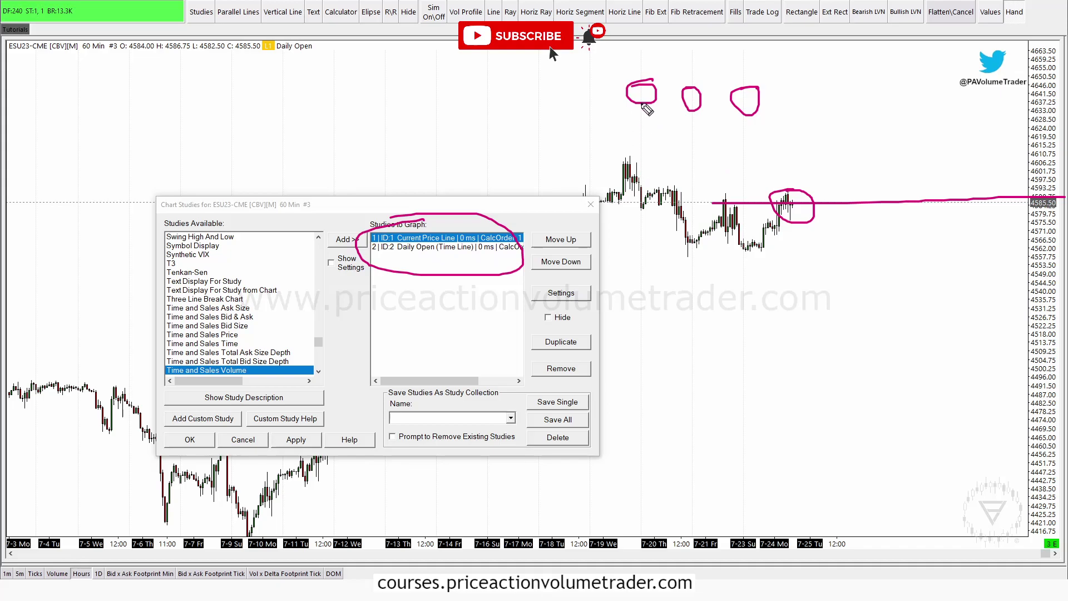
pyautogui.moveTo(641, 111)
pyautogui.mouseDown()
pyautogui.moveTo(640, 129)
pyautogui.moveTo(740, 148)
pyautogui.mouseUp()
pyautogui.press('Escape')
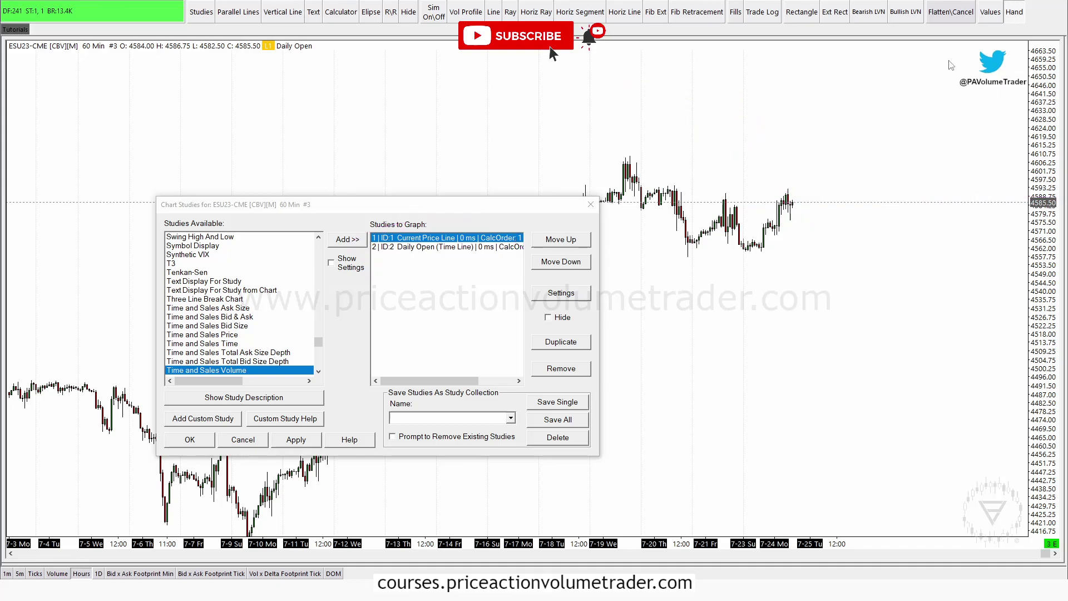
pyautogui.moveTo(422, 210); pyautogui.dragTo(506, 249)
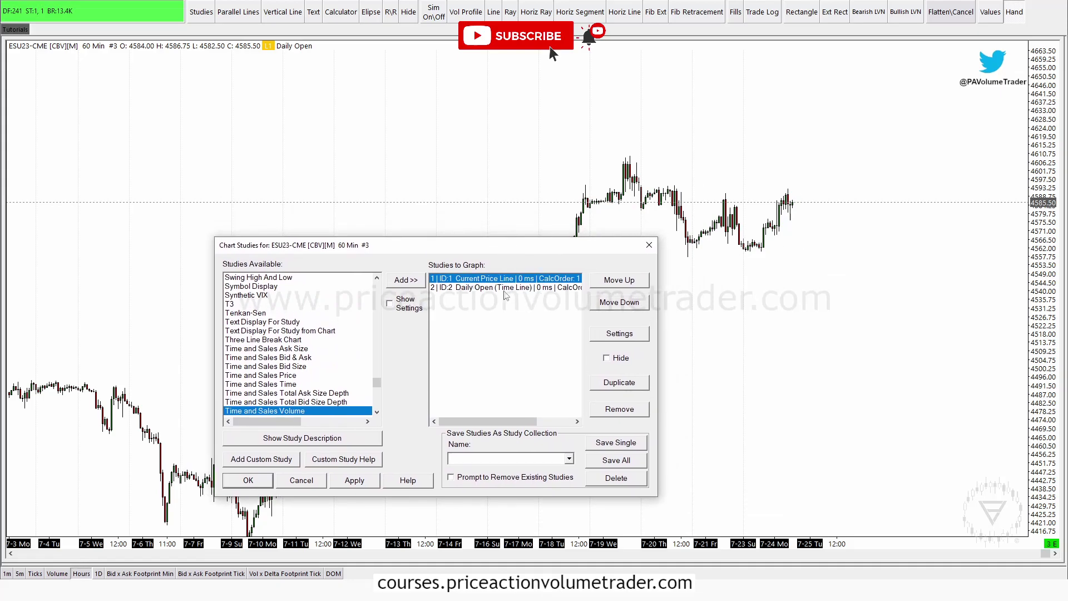
pyautogui.moveTo(496, 246); pyautogui.dragTo(482, 265)
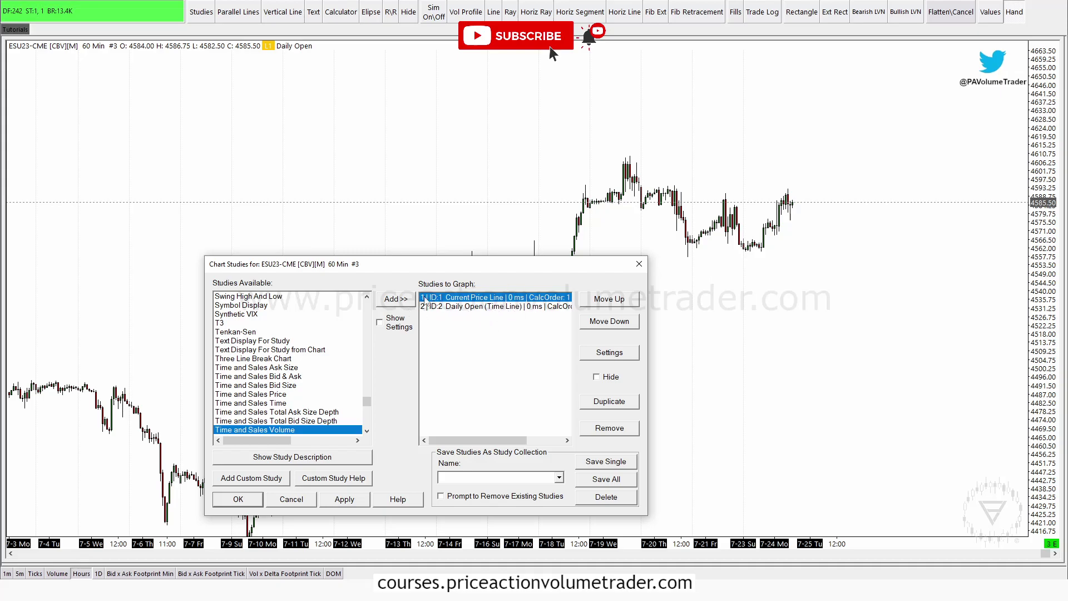
# Step: Add the CountDown Timer study, move it to the top of the list and apply
pyautogui.moveTo(366, 401); pyautogui.dragTo(358, 332)
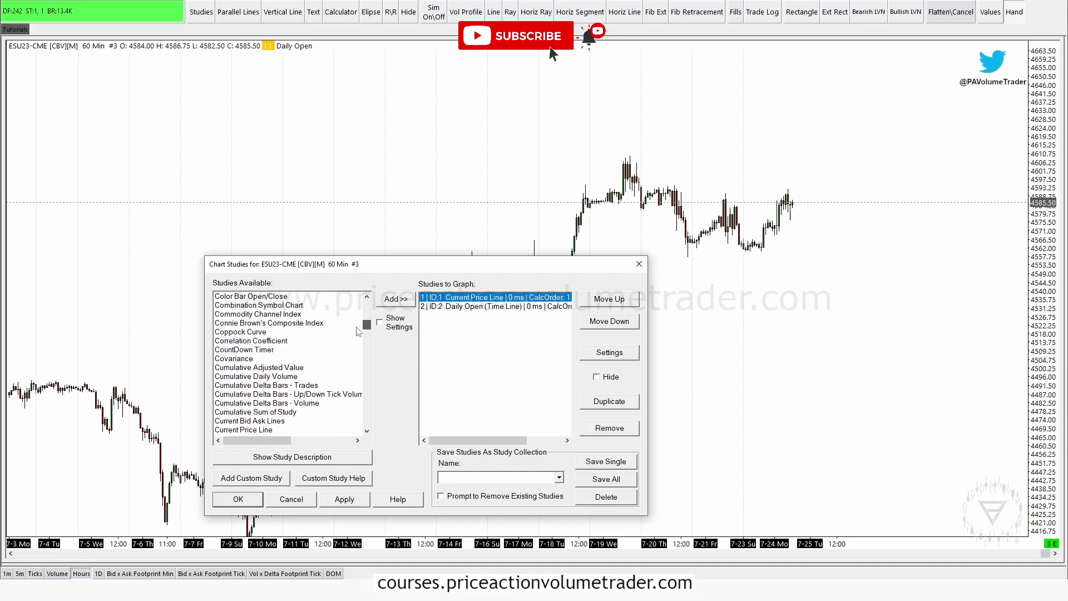
pyautogui.click(261, 350)
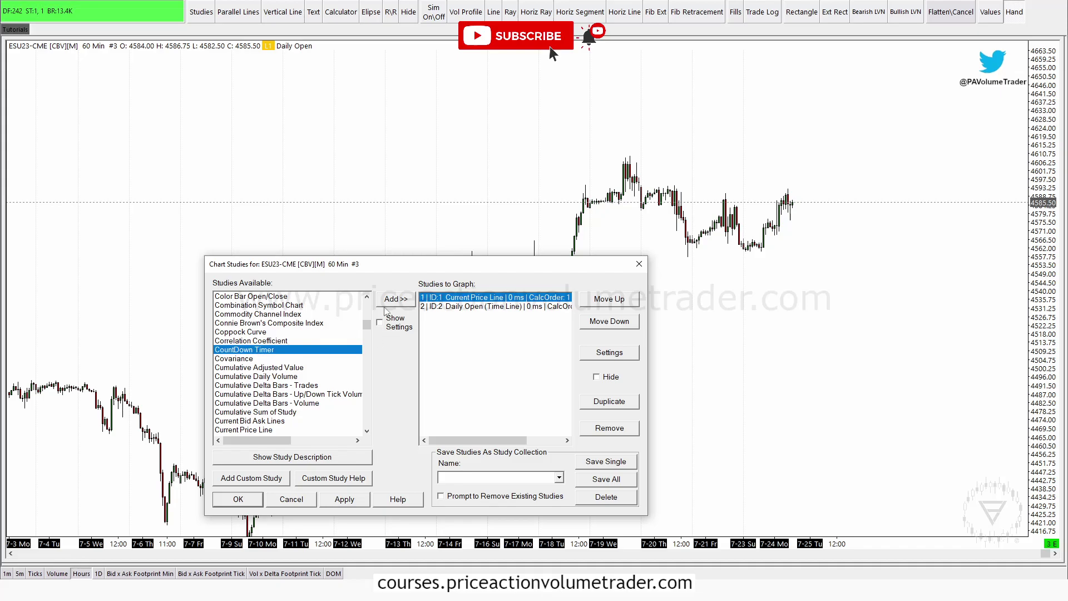
pyautogui.click(400, 303)
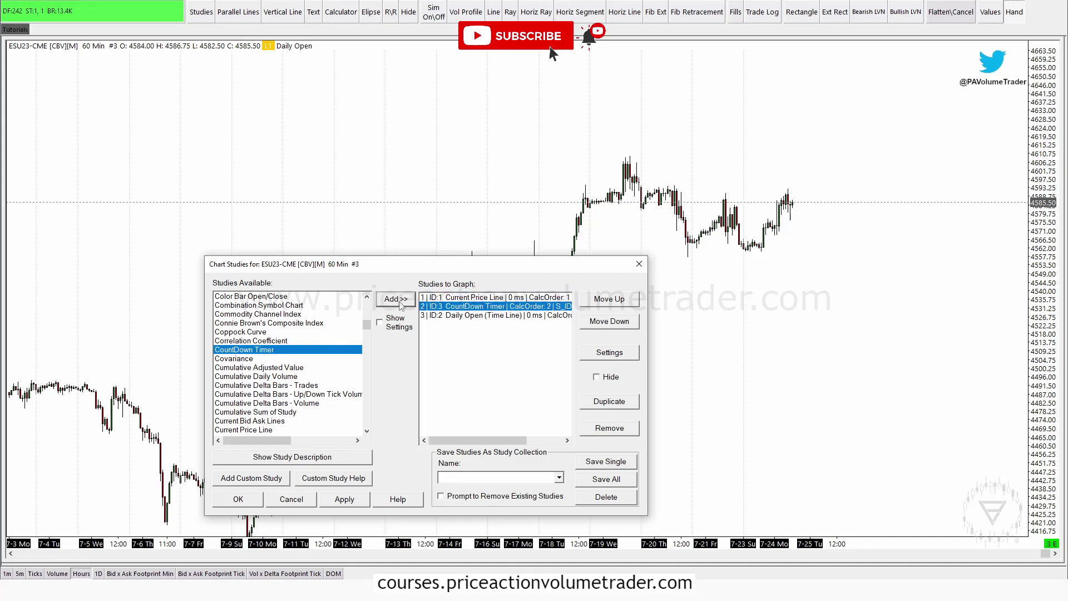
pyautogui.click(617, 301)
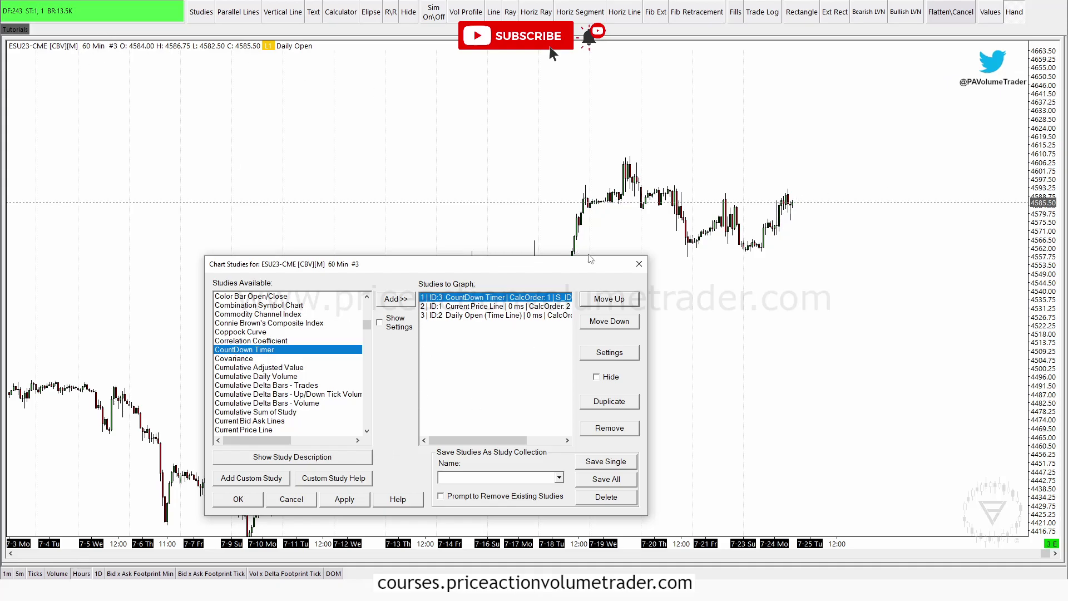
pyautogui.click(351, 502)
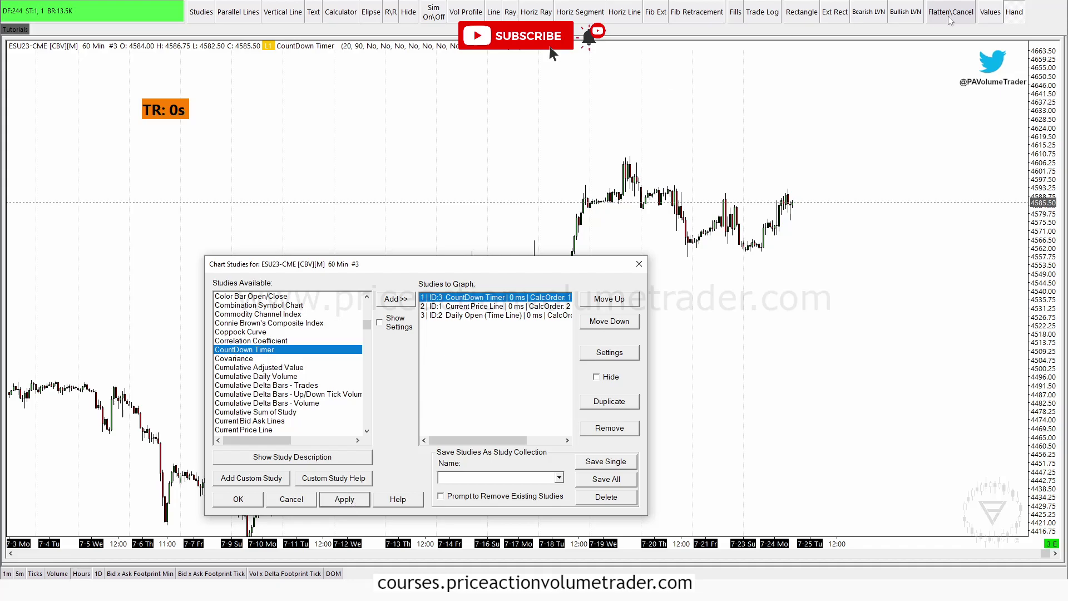
# Step: Circle the new TR: 0s countdown box and open the CountDown Timer study settings
pyautogui.click(881, 101)
pyautogui.moveTo(136, 93)
pyautogui.mouseDown()
pyautogui.moveTo(222, 106)
pyautogui.moveTo(111, 91)
pyautogui.moveTo(174, 86)
pyautogui.mouseUp()
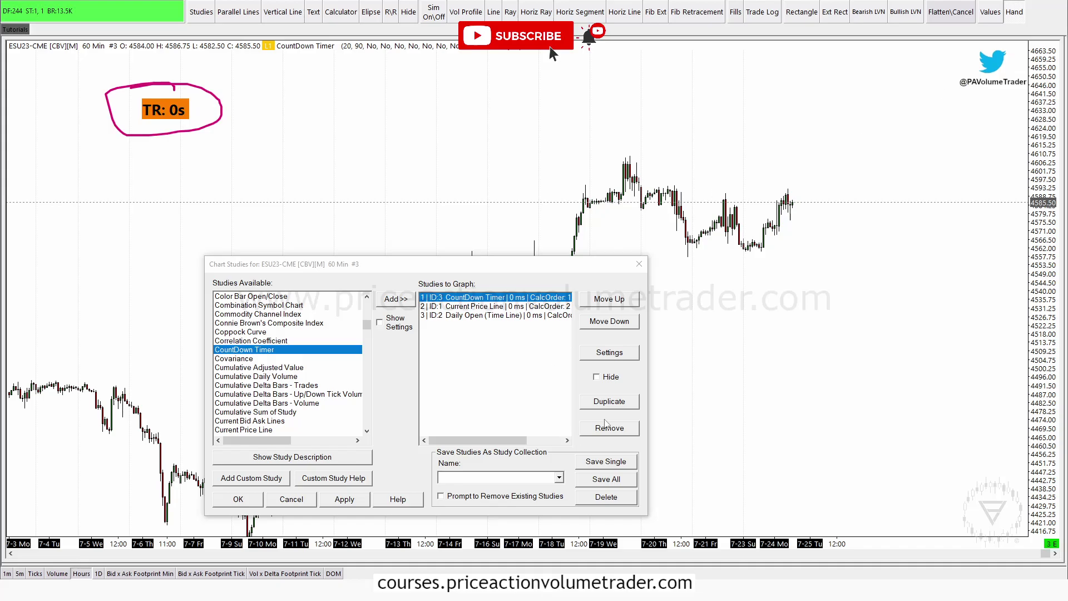
pyautogui.click(507, 299)
pyautogui.click(596, 356)
# Step: Give the CountDown Timer study the short name Countdown Timer
pyautogui.moveTo(366, 216); pyautogui.dragTo(591, 216)
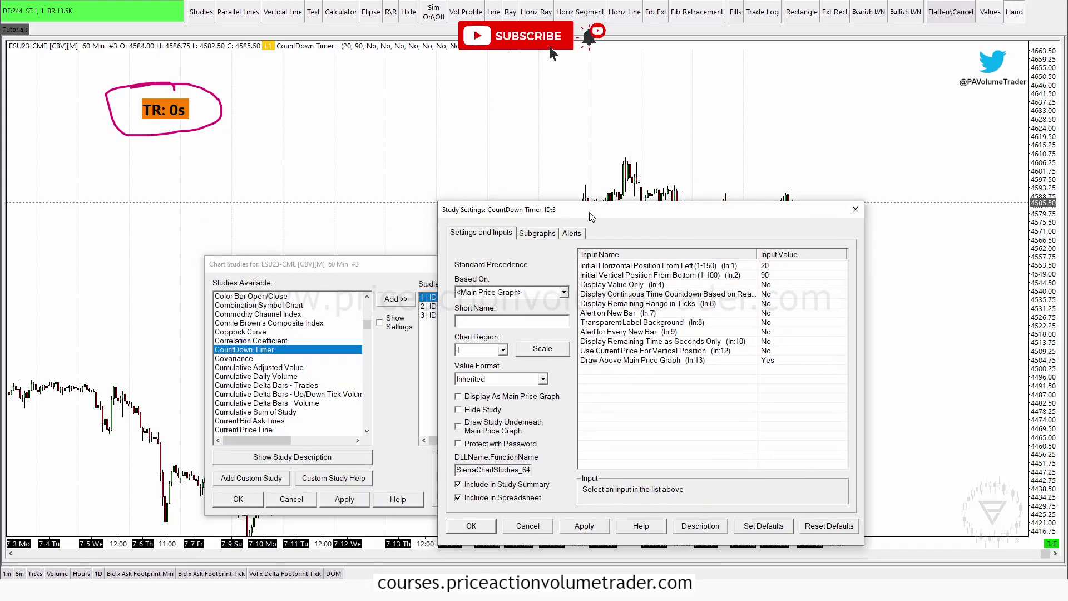
pyautogui.click(728, 342)
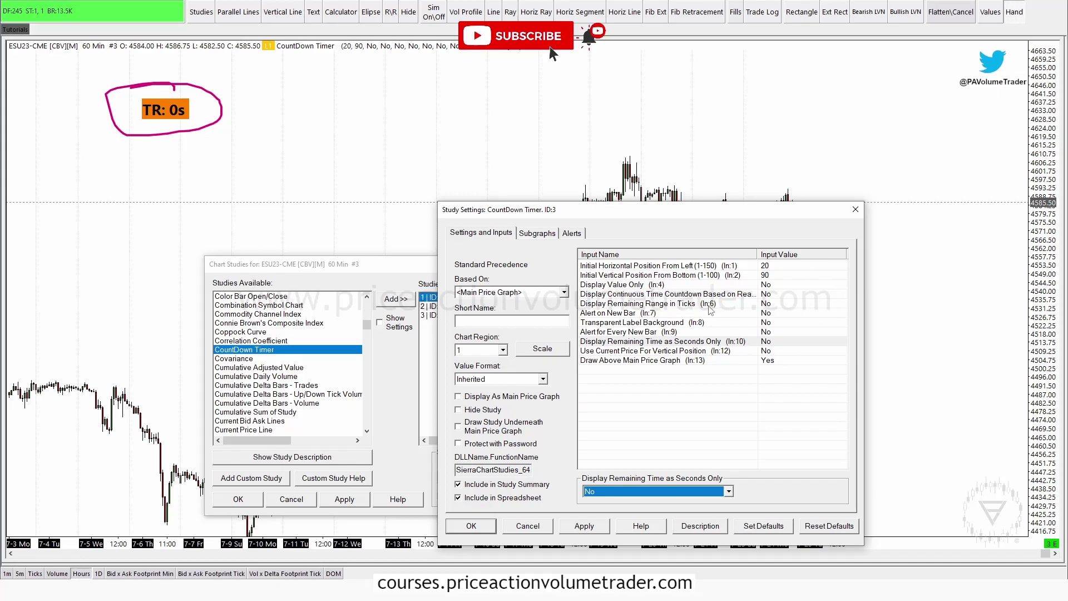
pyautogui.click(491, 319)
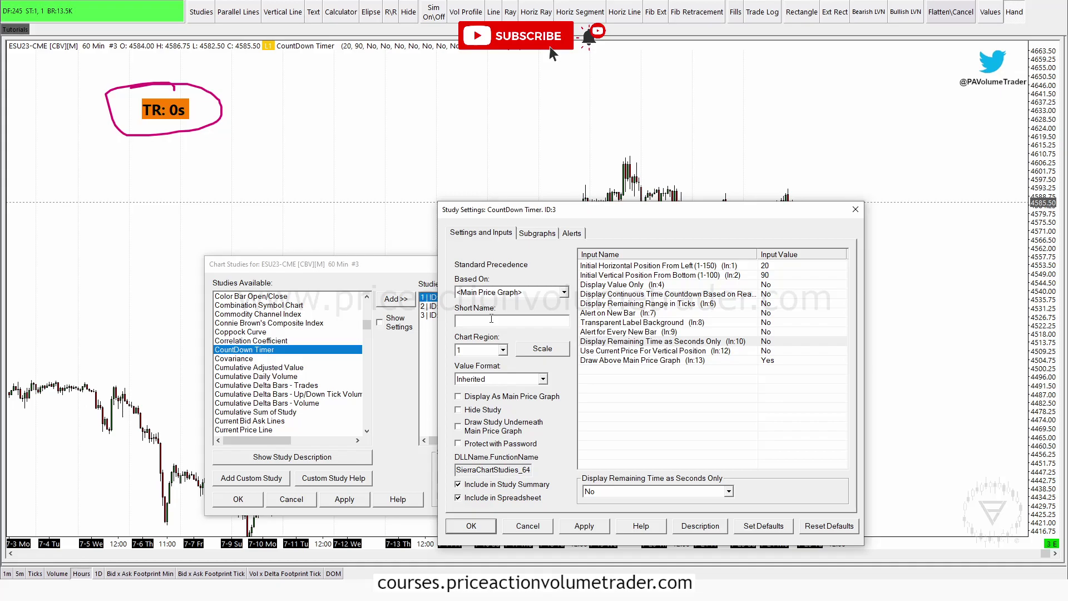
pyautogui.write('Countdown Timer')
# Step: Change the countdown background from orange to white, set size 15, apply and close both dialogs
pyautogui.click(536, 233)
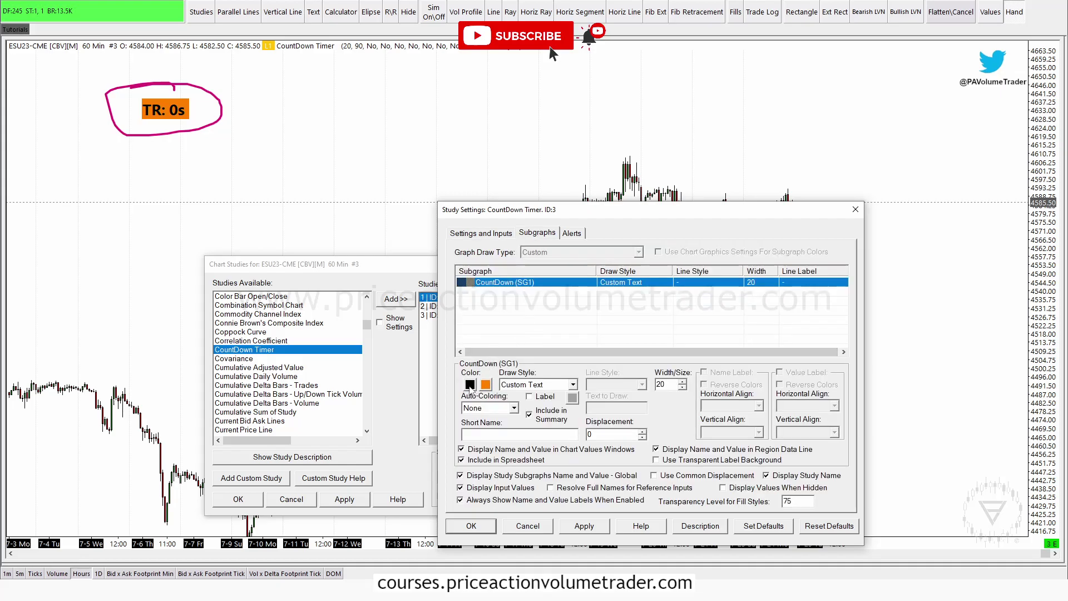
pyautogui.click(486, 385)
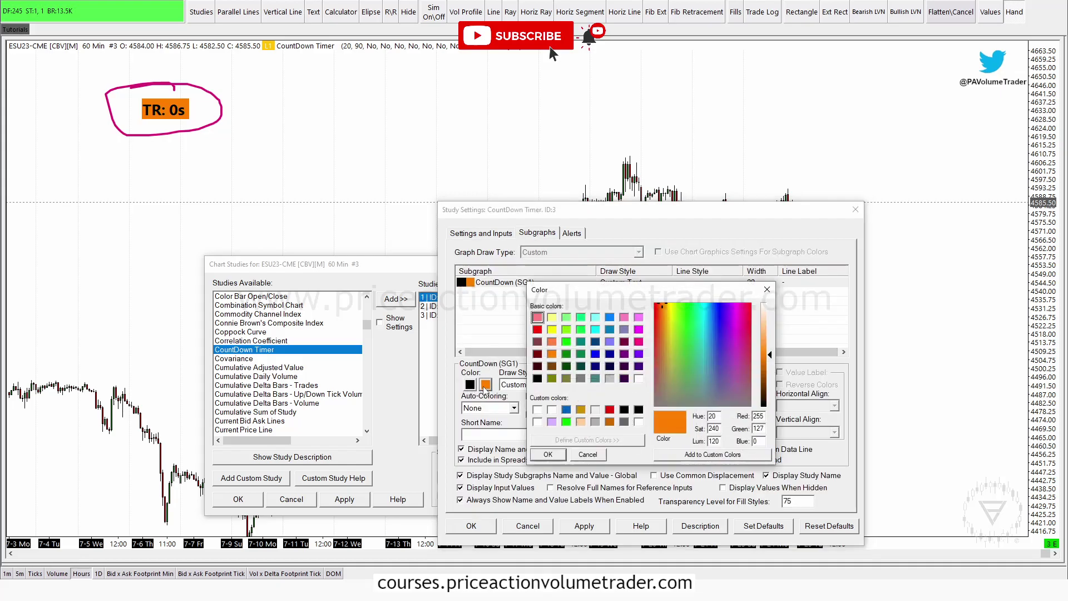
pyautogui.click(537, 422)
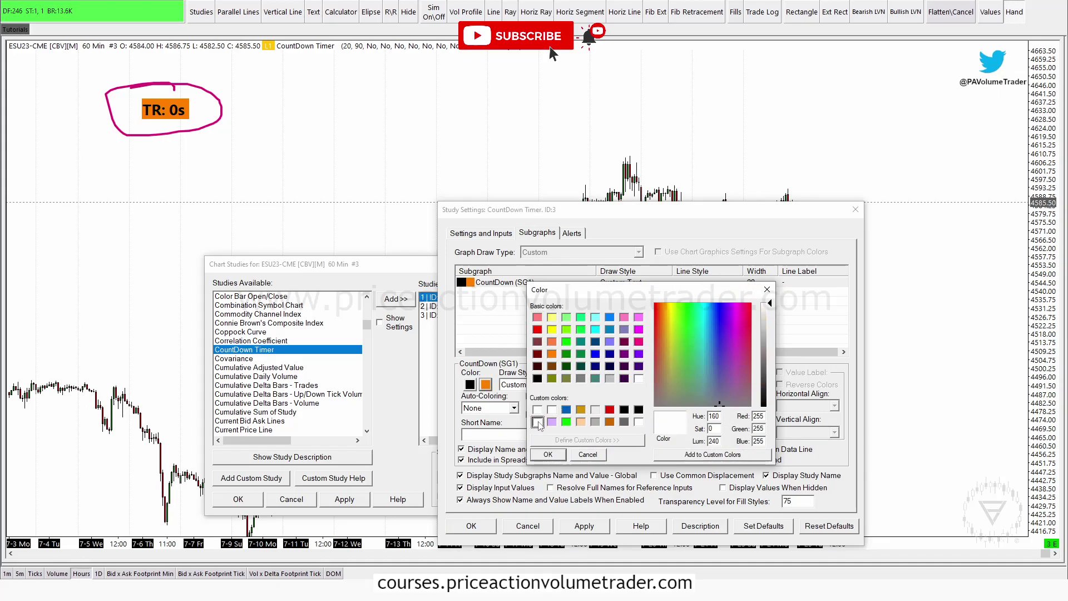
pyautogui.click(548, 454)
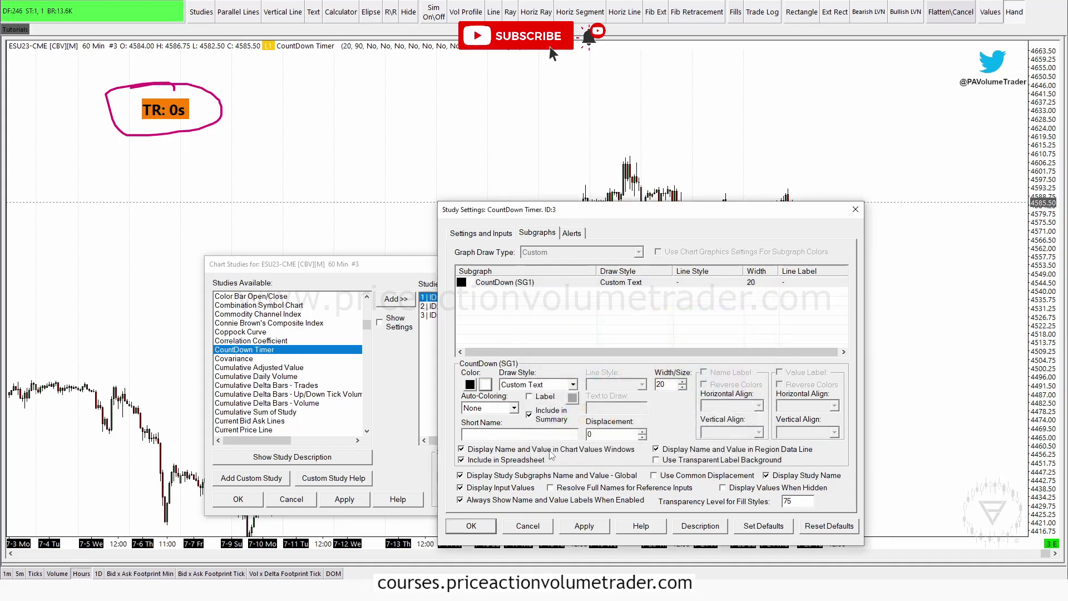
pyautogui.click(681, 387)
pyautogui.click(682, 387)
pyautogui.click(681, 387)
pyautogui.click(682, 387)
pyautogui.click(585, 527)
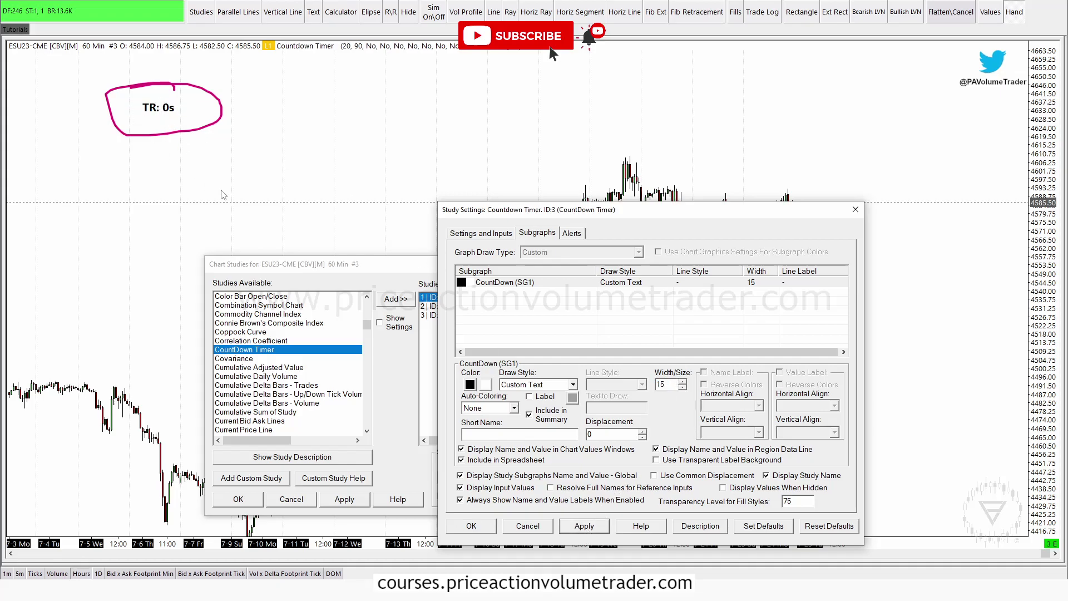
pyautogui.click(471, 526)
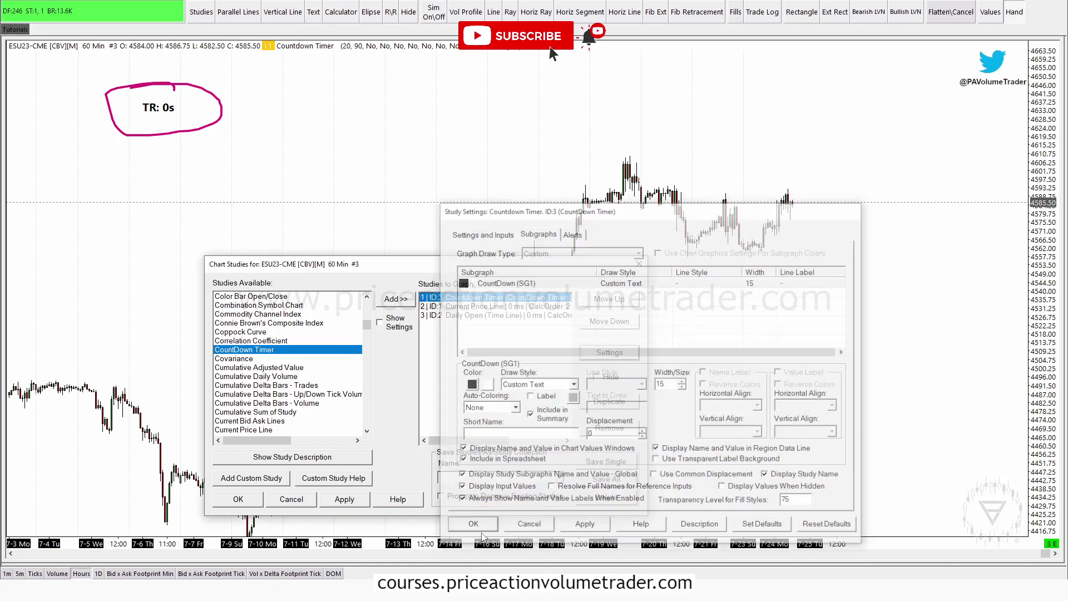
pyautogui.click(249, 499)
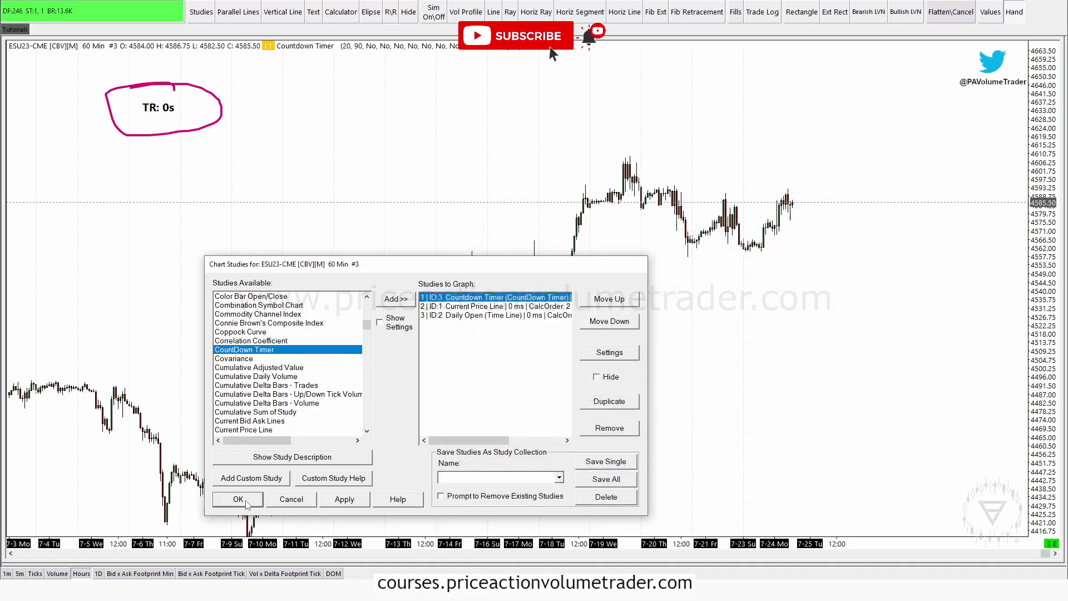
# Step: Reopen Chart Studies to see Countdown Timer listed above Current Price Line and Daily Open
pyautogui.moveTo(157, 109); pyautogui.dragTo(207, 124)
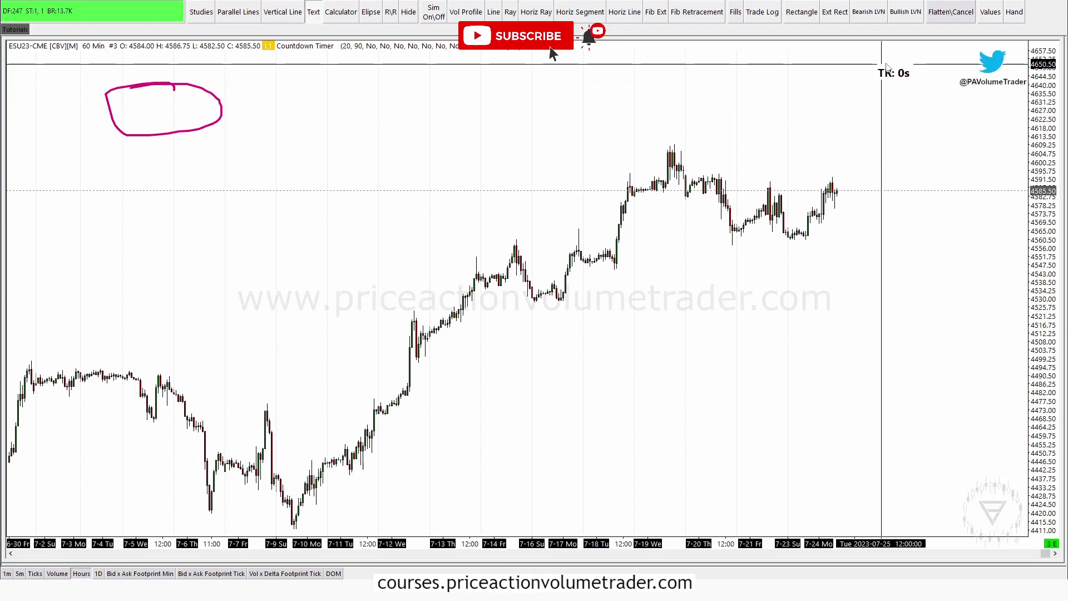
pyautogui.press('Escape')
pyautogui.rightClick(944, 128)
pyautogui.click(967, 133)
pyautogui.moveTo(386, 106)
pyautogui.mouseDown()
pyautogui.moveTo(347, 152)
pyautogui.moveTo(370, 143)
pyautogui.moveTo(337, 146)
pyautogui.mouseUp()
pyautogui.hotkey('ctrl', '2')
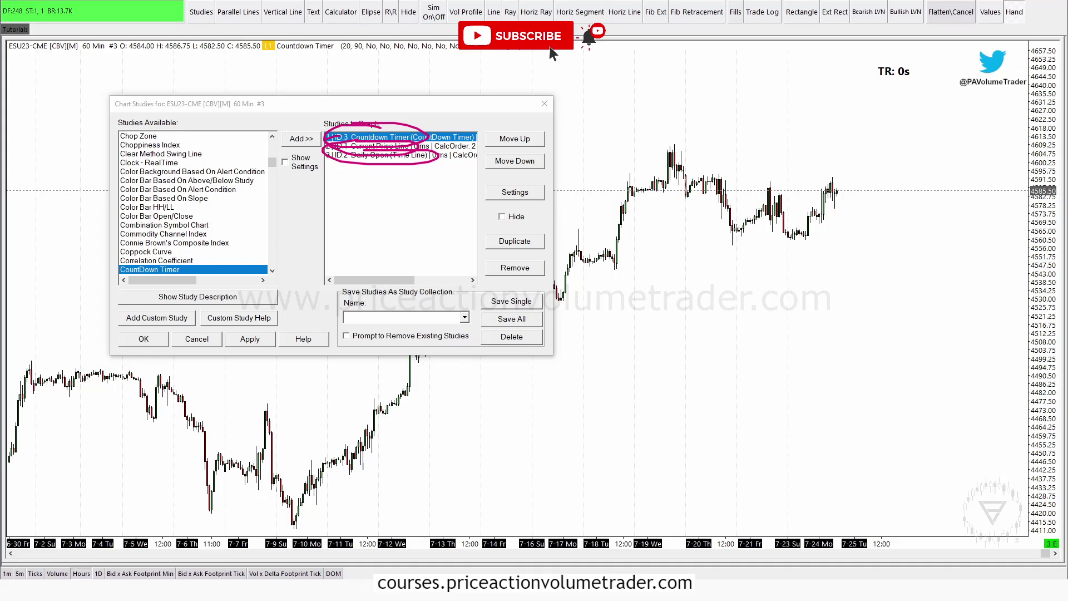
# Step: Add the Clock - RealTime study, move it to the top and apply
pyautogui.press('Escape')
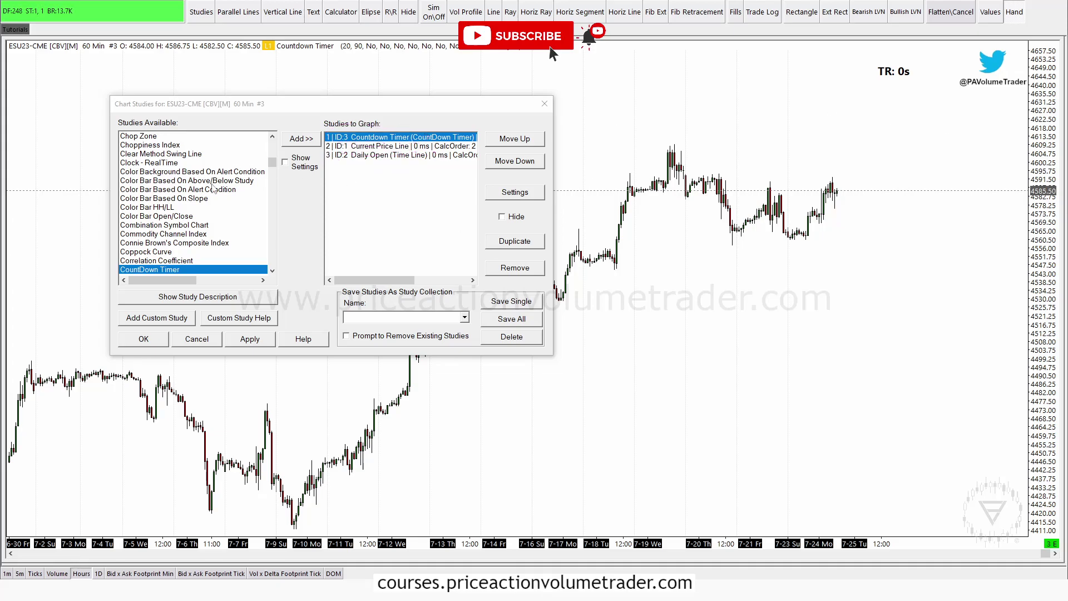
pyautogui.scroll(4, 213, 189)
pyautogui.scroll(-3, 239, 195)
pyautogui.click(147, 217)
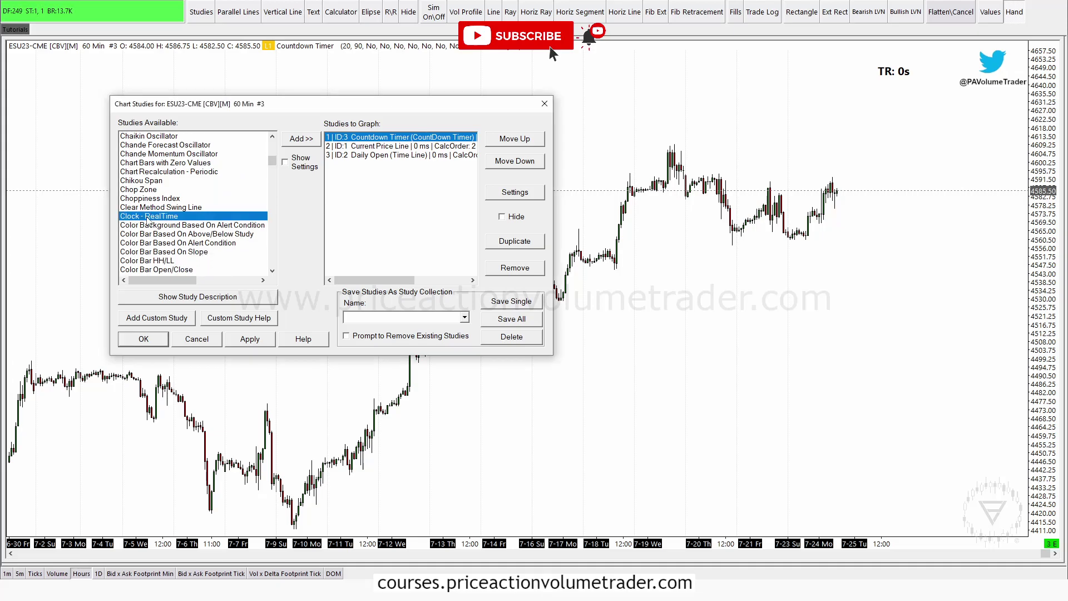
pyautogui.click(304, 140)
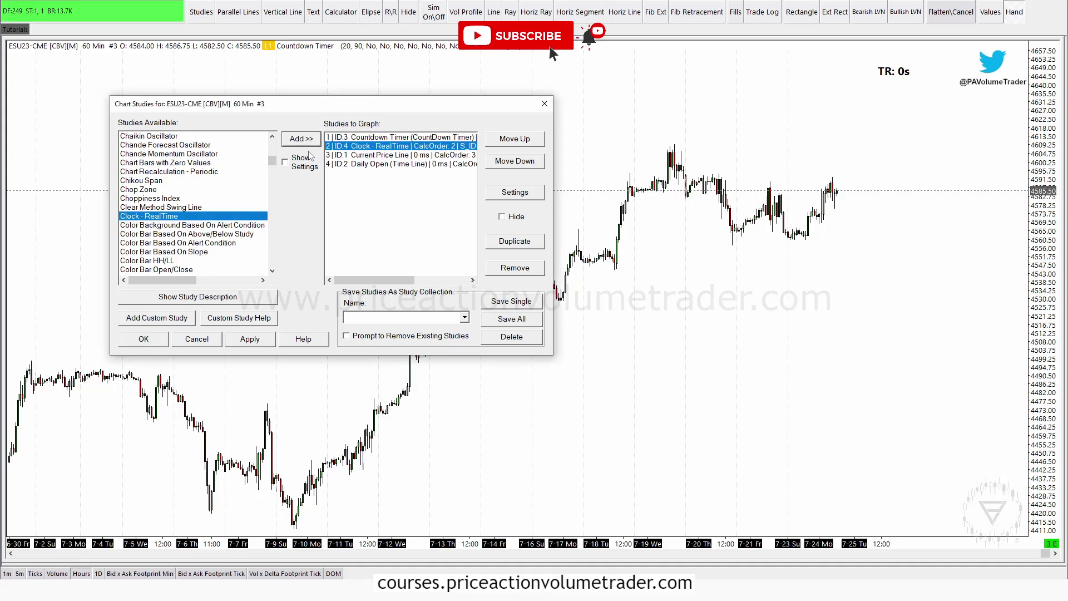
pyautogui.click(523, 142)
pyautogui.click(258, 341)
# Step: Give the clock a white background and reduce its text size to 18
pyautogui.moveTo(306, 107); pyautogui.dragTo(474, 235)
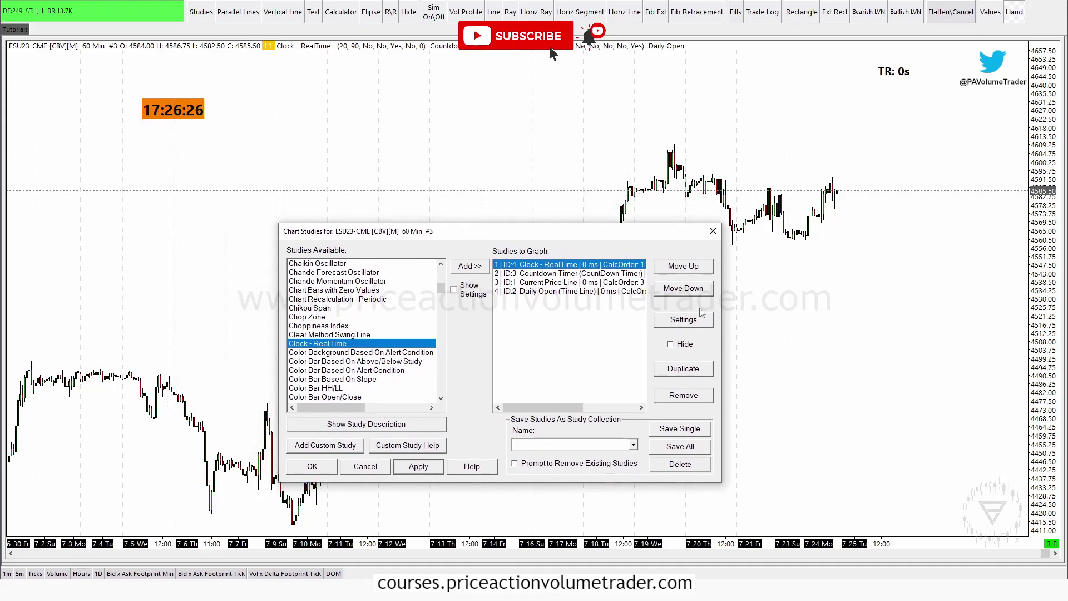
pyautogui.click(681, 320)
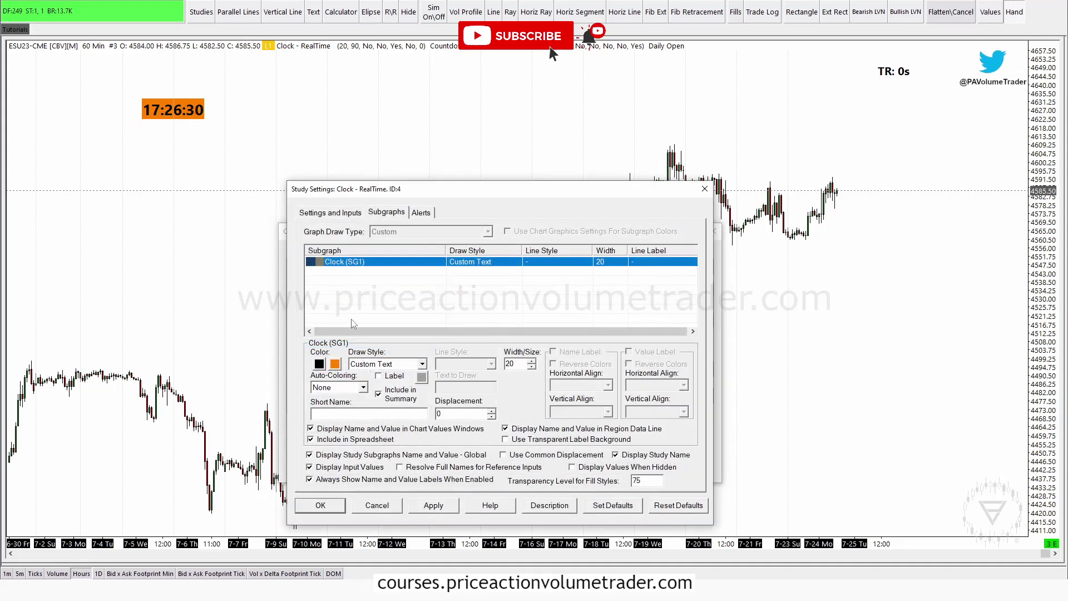
pyautogui.click(336, 364)
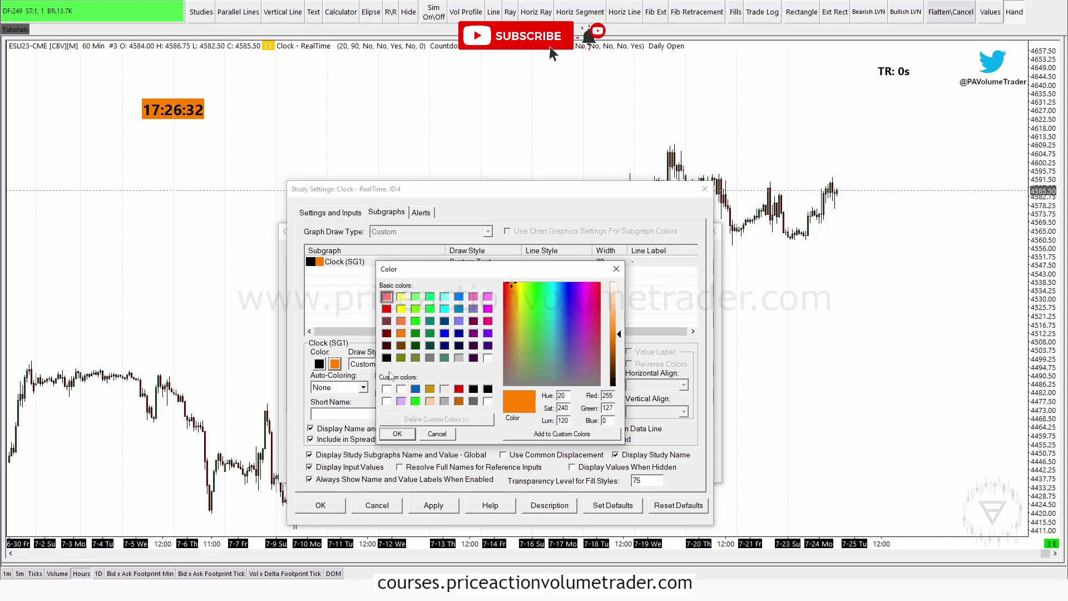
pyautogui.click(387, 402)
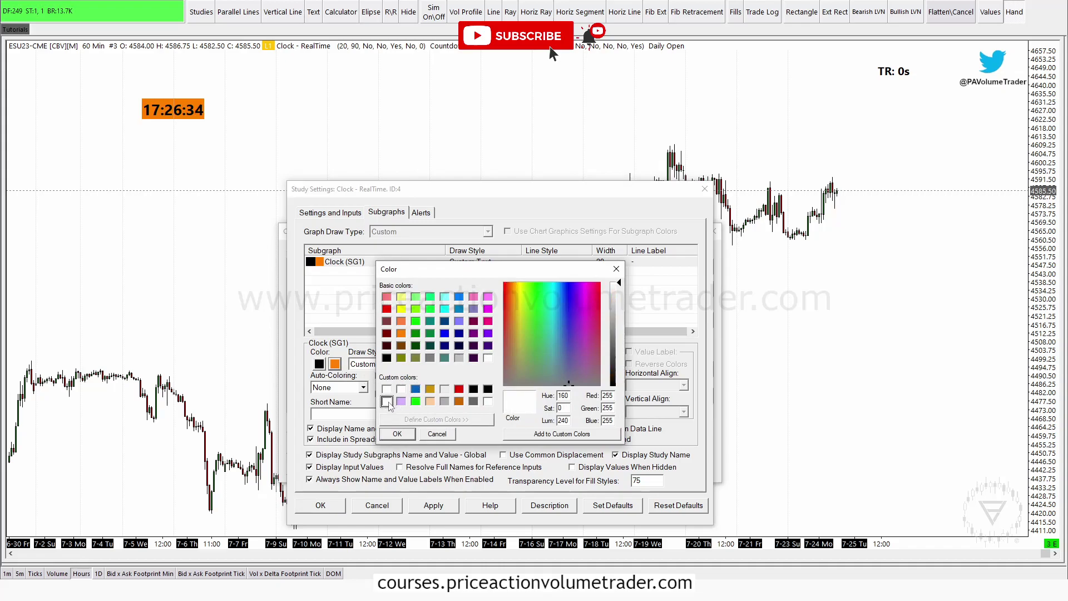
pyautogui.click(397, 434)
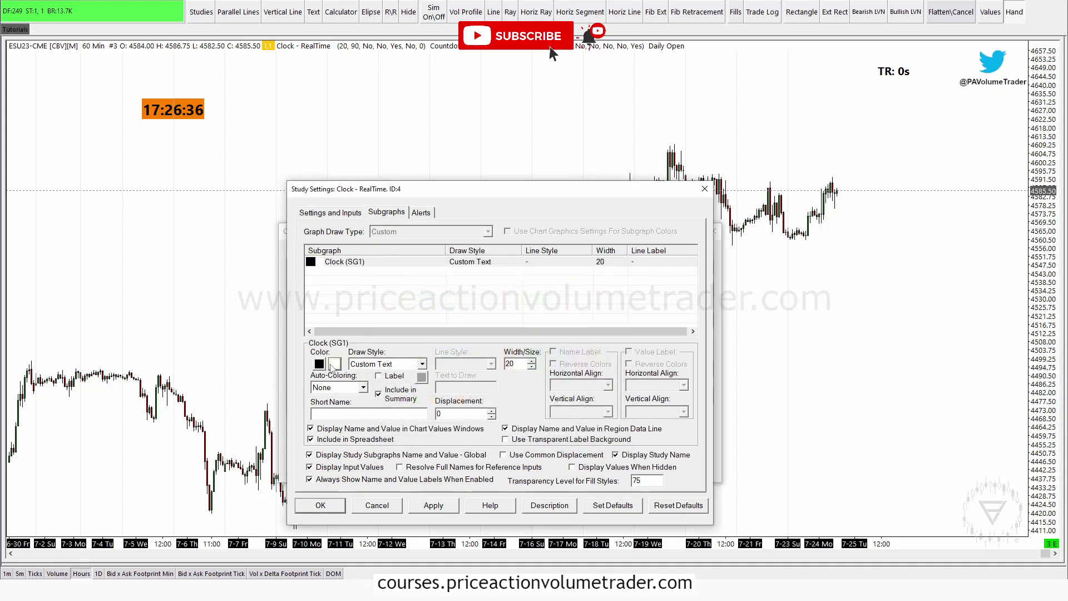
pyautogui.doubleClick(532, 367)
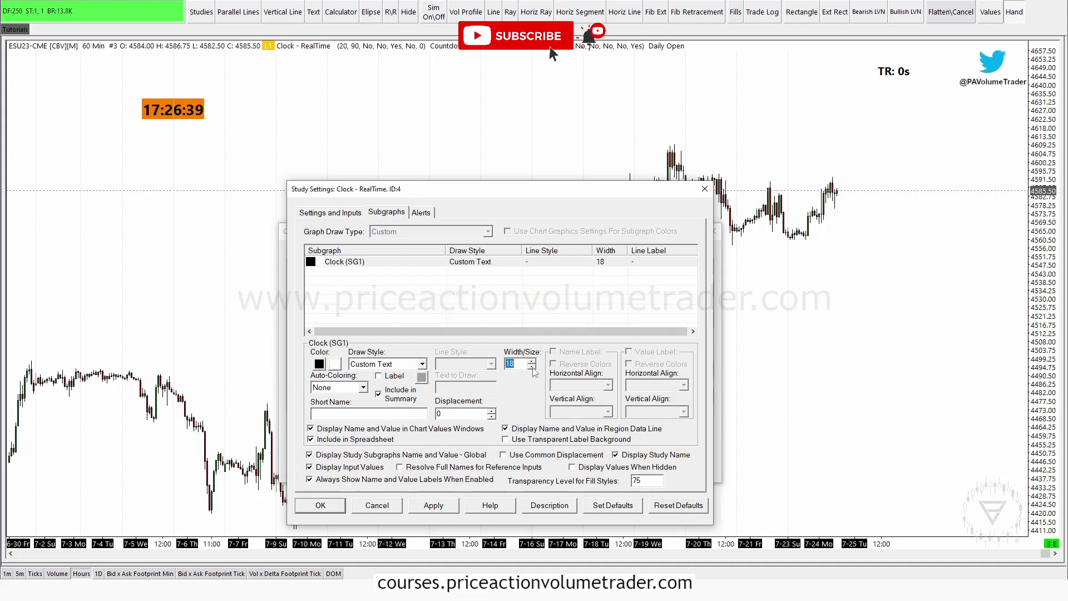
# Step: Set the clock's Use A.M. and P.M. input to Yes, apply, and close both windows
pyautogui.click(342, 216)
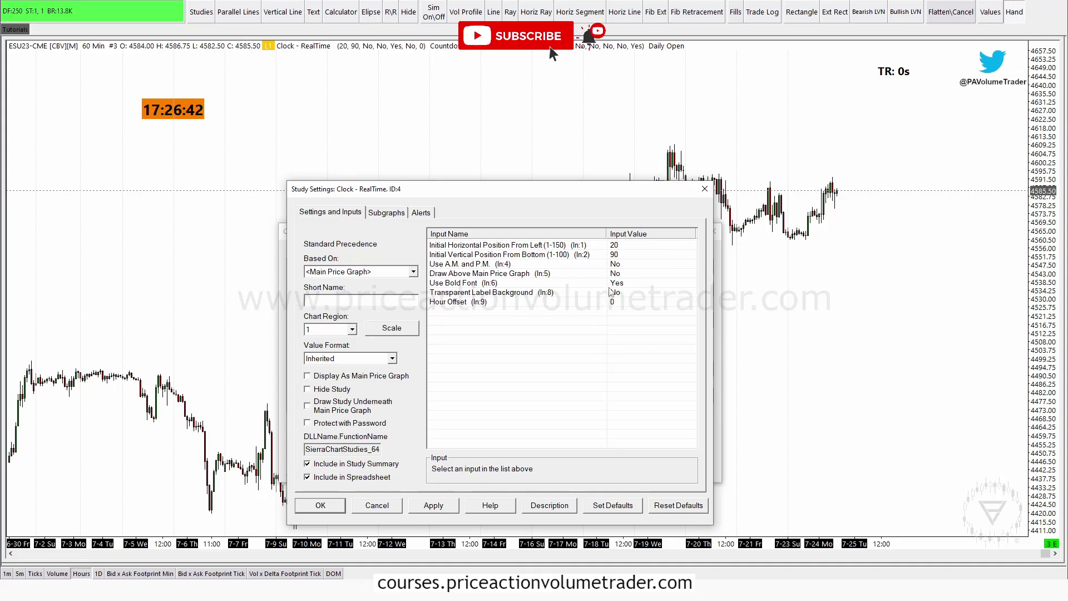
pyautogui.click(460, 265)
pyautogui.click(470, 472)
pyautogui.click(457, 488)
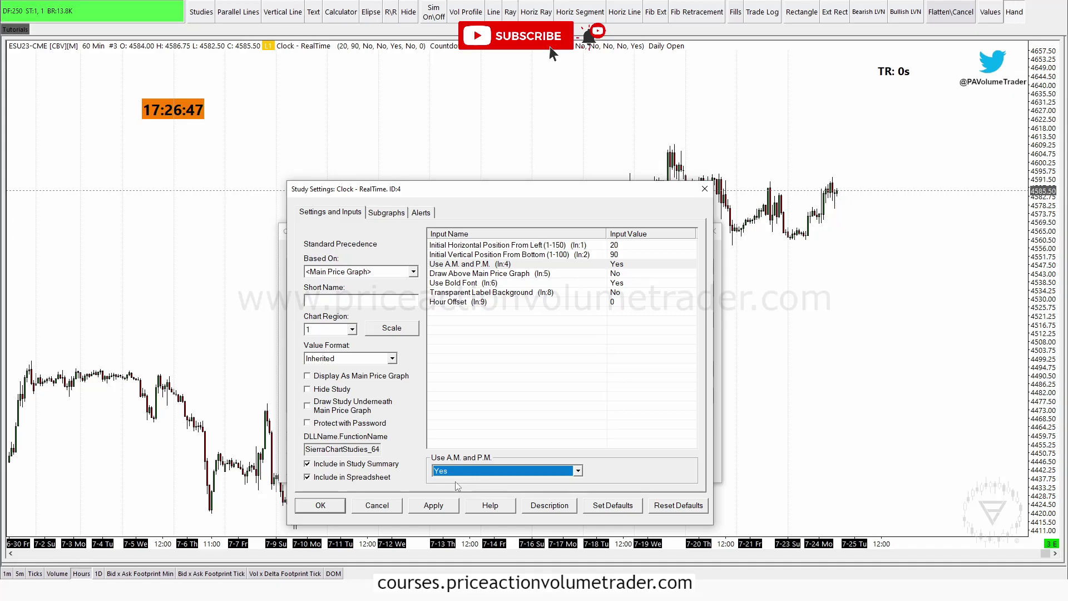
pyautogui.click(440, 506)
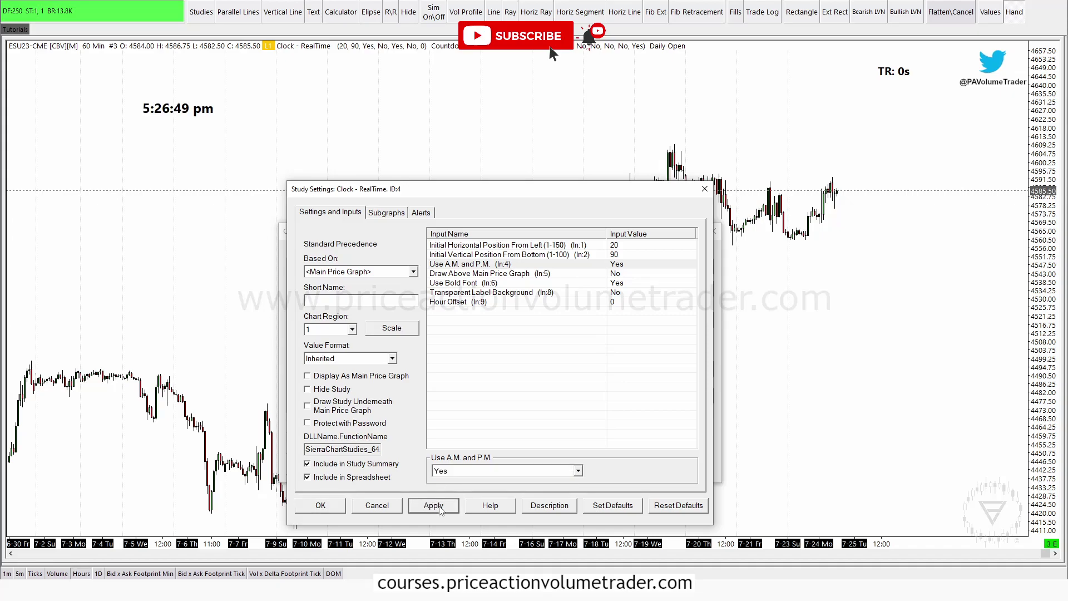
pyautogui.click(321, 505)
pyautogui.click(303, 531)
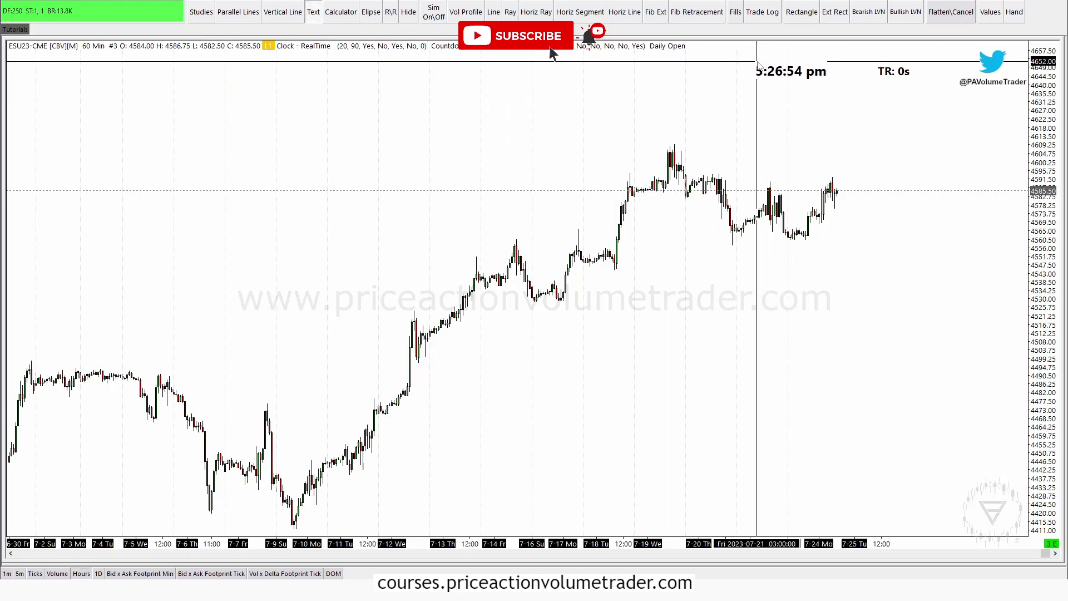
pyautogui.press('Escape')
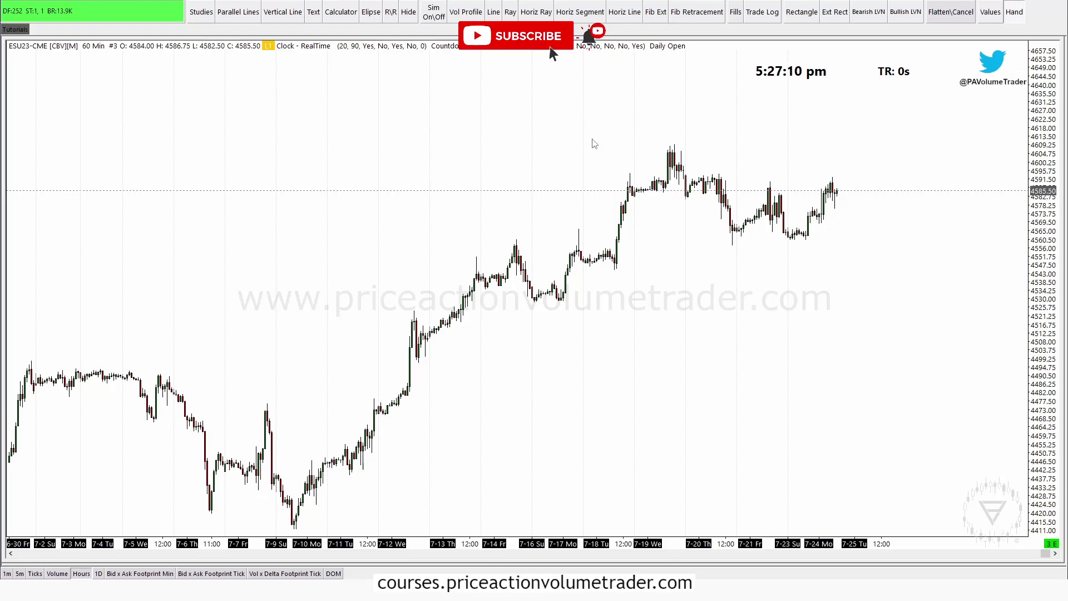
pyautogui.rightClick(404, 142)
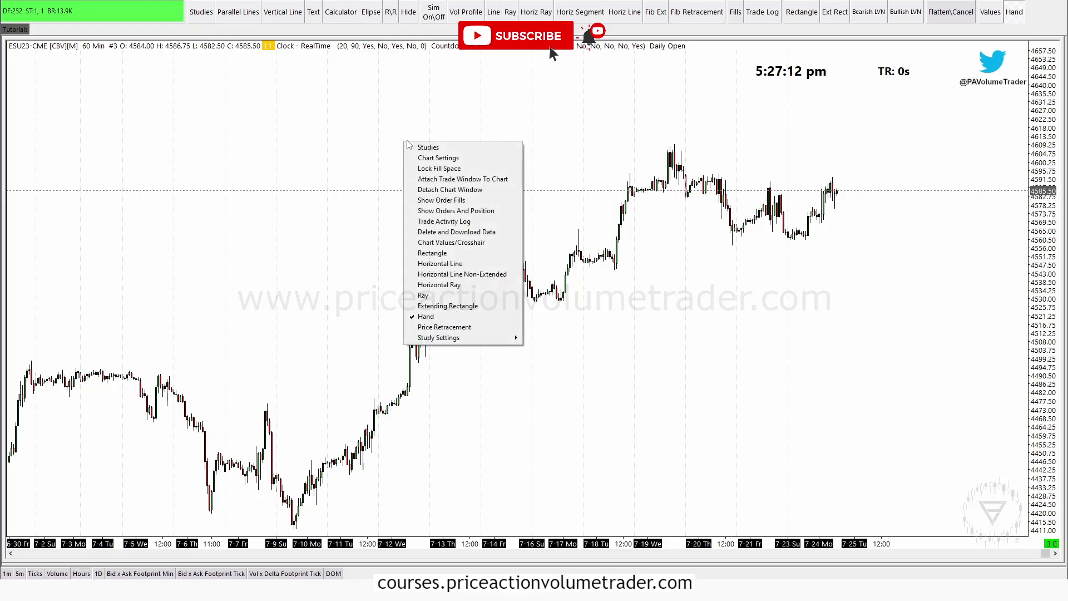
pyautogui.click(437, 147)
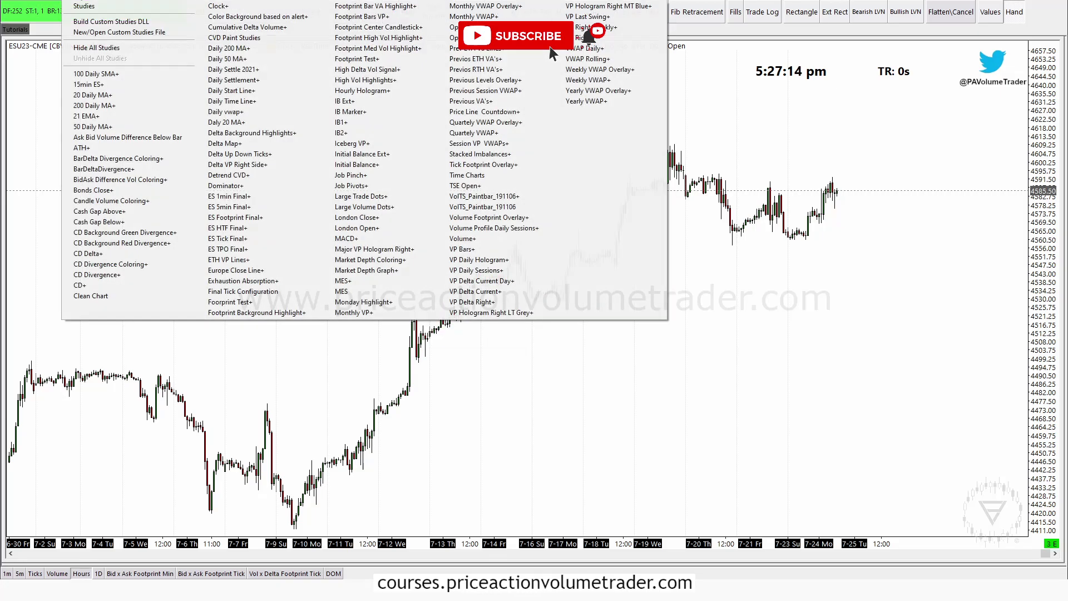
pyautogui.moveTo(488, 154); pyautogui.dragTo(299, 93)
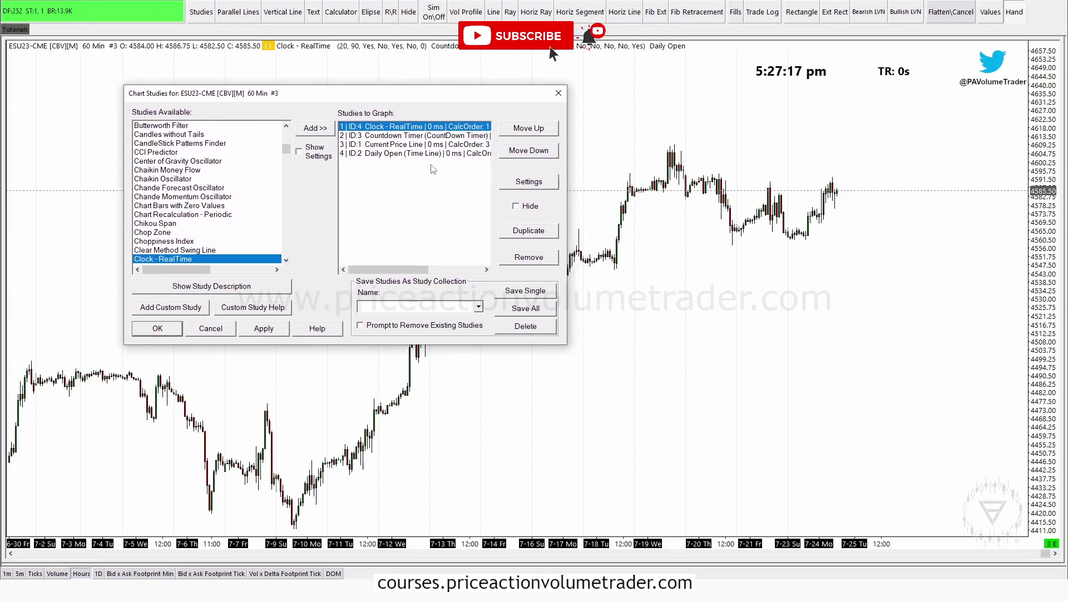
pyautogui.click(428, 135)
pyautogui.click(429, 144)
pyautogui.click(429, 136)
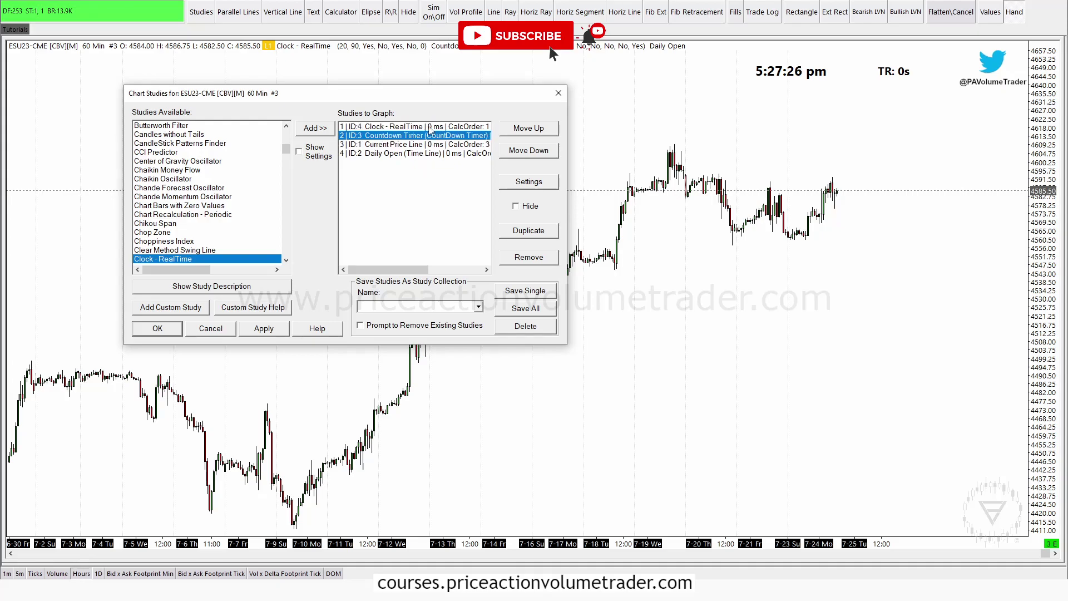
pyautogui.click(429, 128)
pyautogui.click(558, 93)
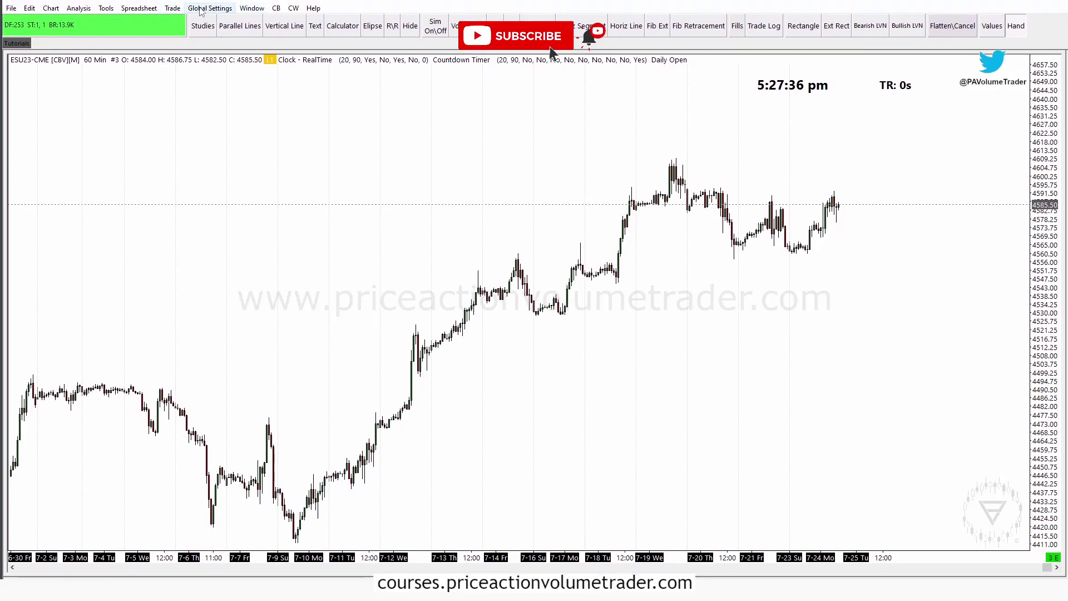
# Step: Show the Analysis menu's saved study collections, from 100 Daily SMA+ to Yearly VWAP+
pyautogui.click(79, 8)
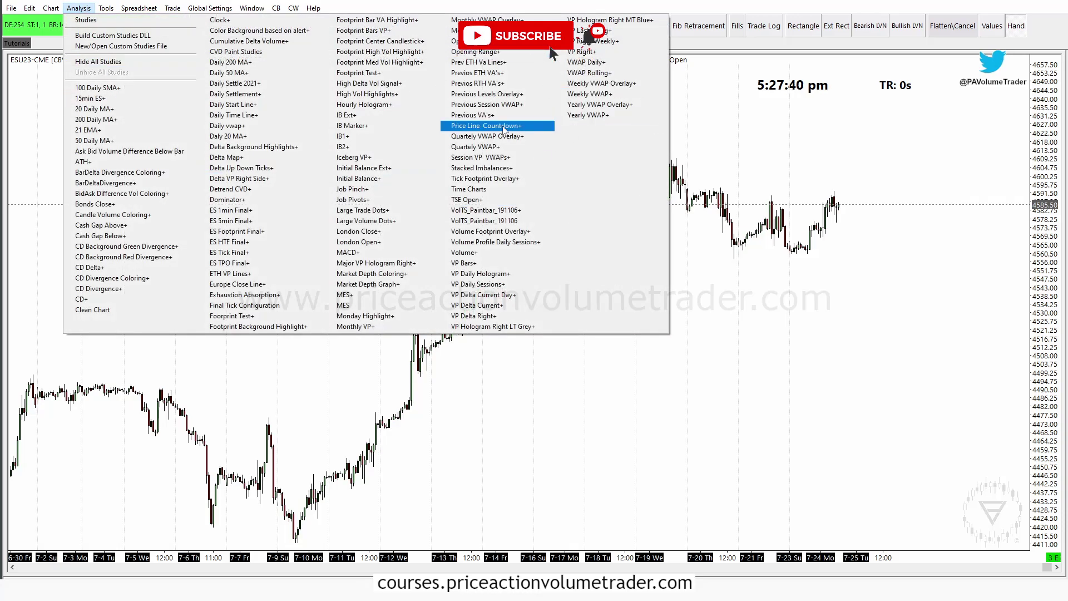
pyautogui.press('Escape')
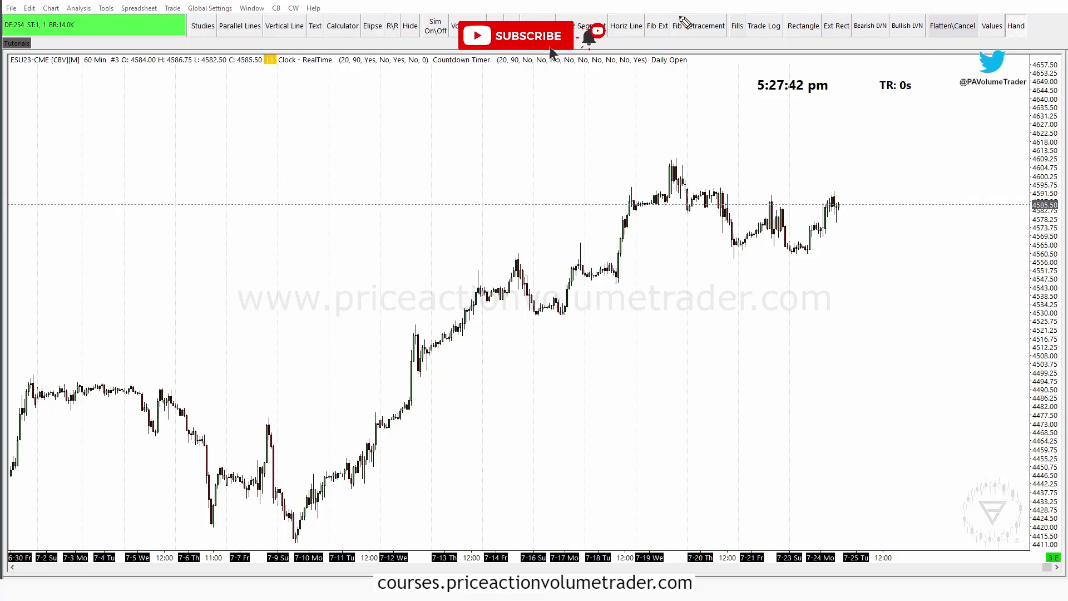
pyautogui.click(79, 8)
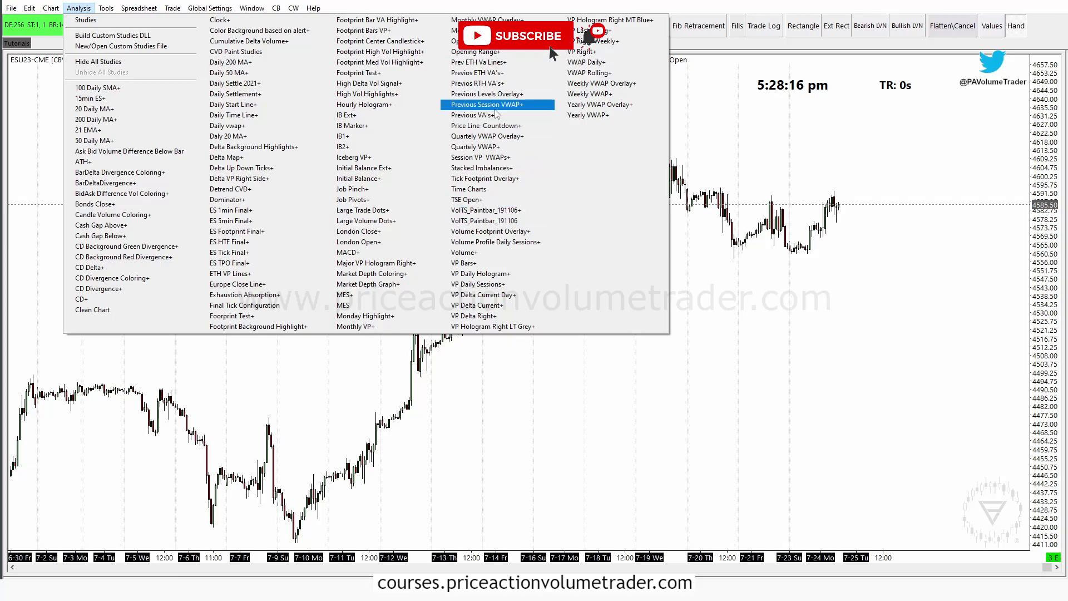
# Step: Load the Weekly VWAP+ collection, answering No so existing studies are kept
pyautogui.click(604, 96)
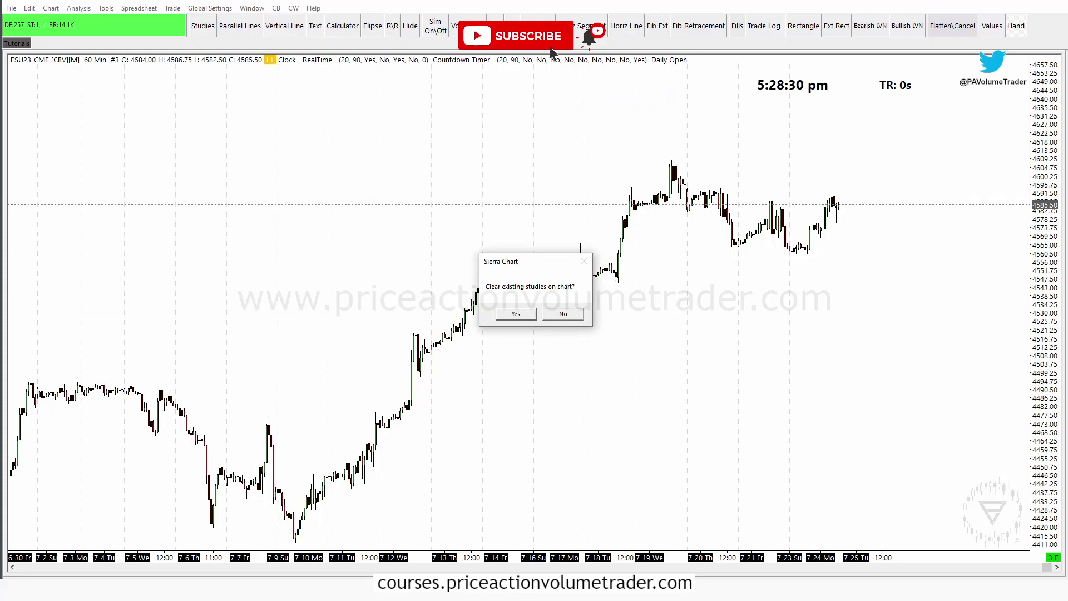
pyautogui.moveTo(467, 243); pyautogui.dragTo(603, 333)
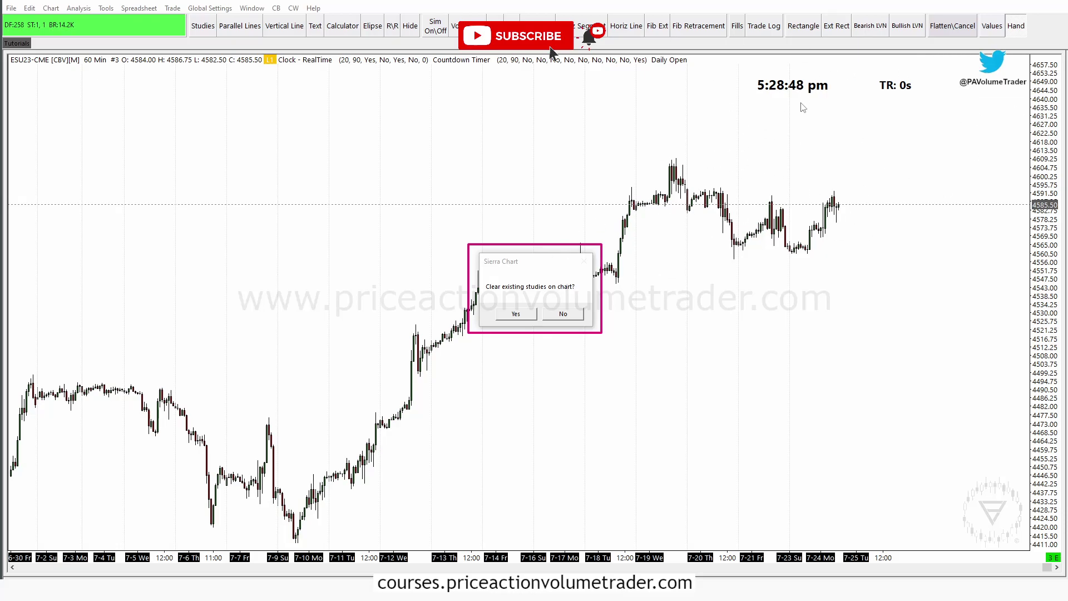
pyautogui.click(569, 315)
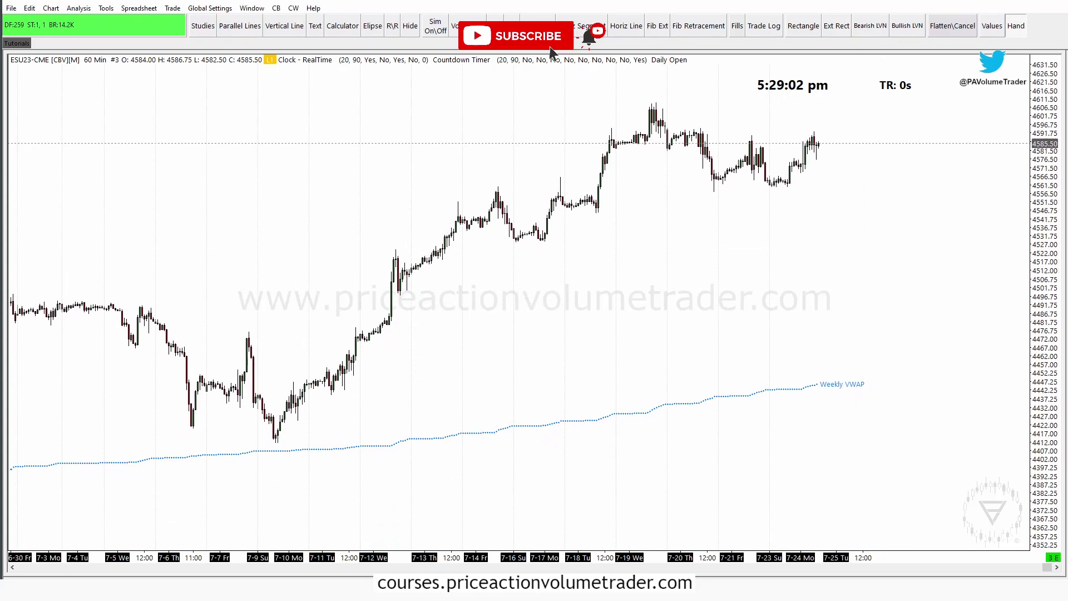
pyautogui.moveTo(759, 69)
pyautogui.mouseDown()
pyautogui.moveTo(834, 71)
pyautogui.moveTo(761, 68)
pyautogui.mouseUp()
pyautogui.moveTo(877, 68)
pyautogui.mouseDown()
pyautogui.moveTo(916, 101)
pyautogui.moveTo(921, 62)
pyautogui.mouseUp()
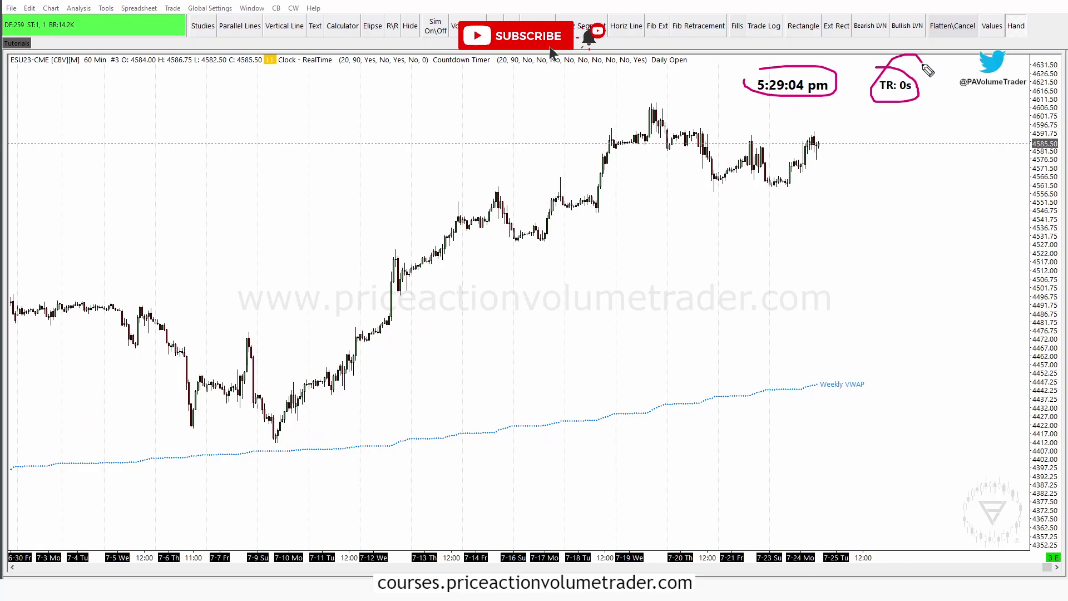
pyautogui.moveTo(798, 143)
pyautogui.mouseDown()
pyautogui.moveTo(843, 138)
pyautogui.moveTo(817, 144)
pyautogui.mouseUp()
pyautogui.moveTo(761, 218)
pyautogui.mouseDown()
pyautogui.moveTo(767, 253)
pyautogui.moveTo(772, 213)
pyautogui.mouseUp()
pyautogui.moveTo(804, 372)
pyautogui.mouseDown()
pyautogui.moveTo(863, 399)
pyautogui.moveTo(834, 363)
pyautogui.mouseUp()
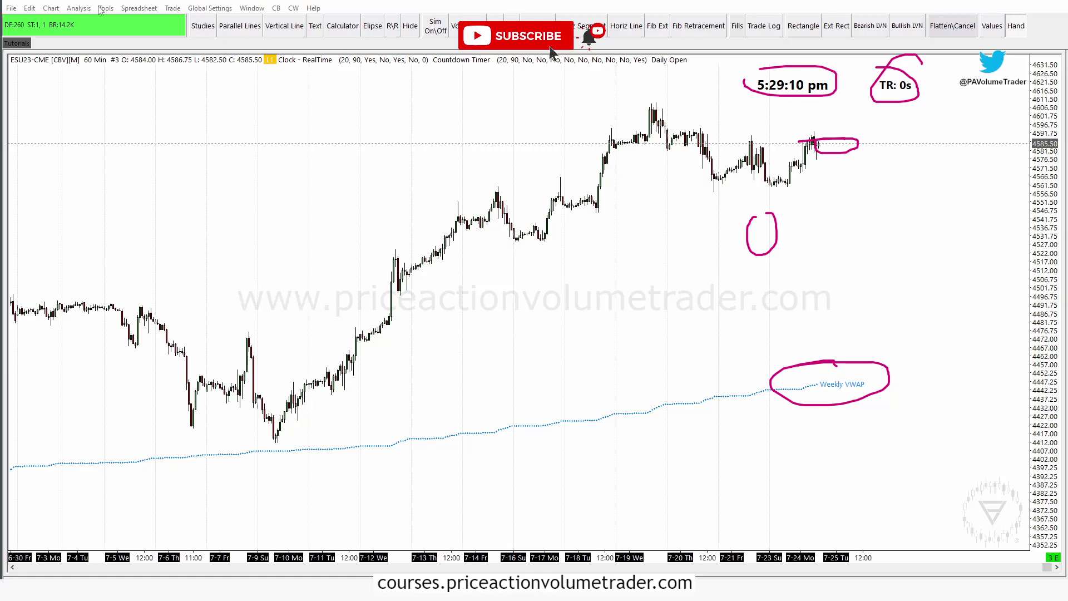
# Step: Open the Chart Studies list through Analysis > Studies and move it up-left
pyautogui.click(79, 8)
pyautogui.click(81, 21)
pyautogui.moveTo(528, 177); pyautogui.dragTo(396, 134)
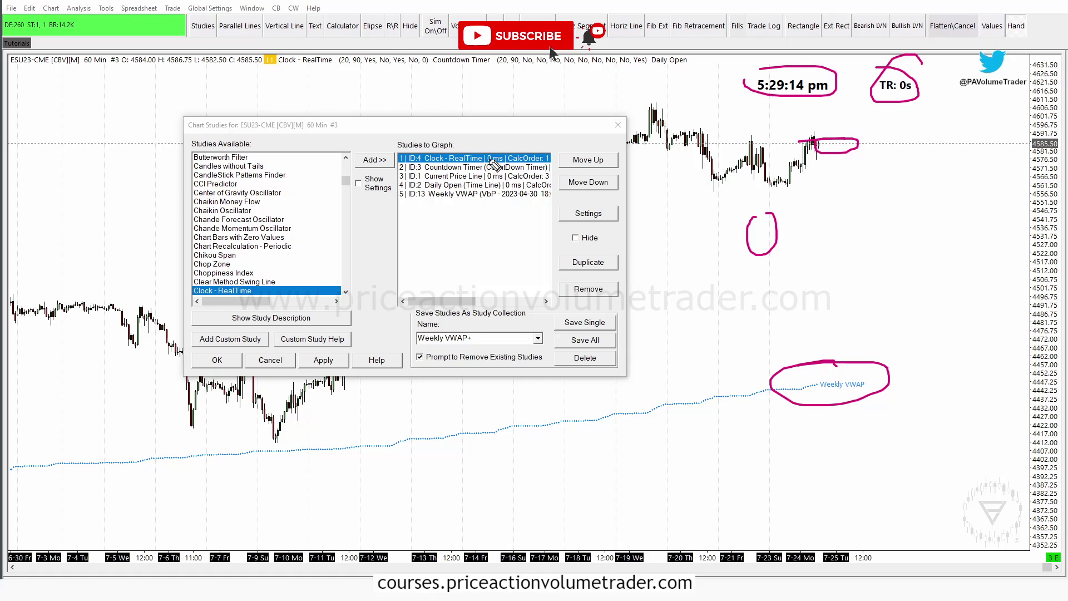
# Step: Remove the Weekly VWAP study from the chart and apply the change
pyautogui.moveTo(478, 148)
pyautogui.mouseDown()
pyautogui.moveTo(420, 163)
pyautogui.moveTo(466, 140)
pyautogui.mouseUp()
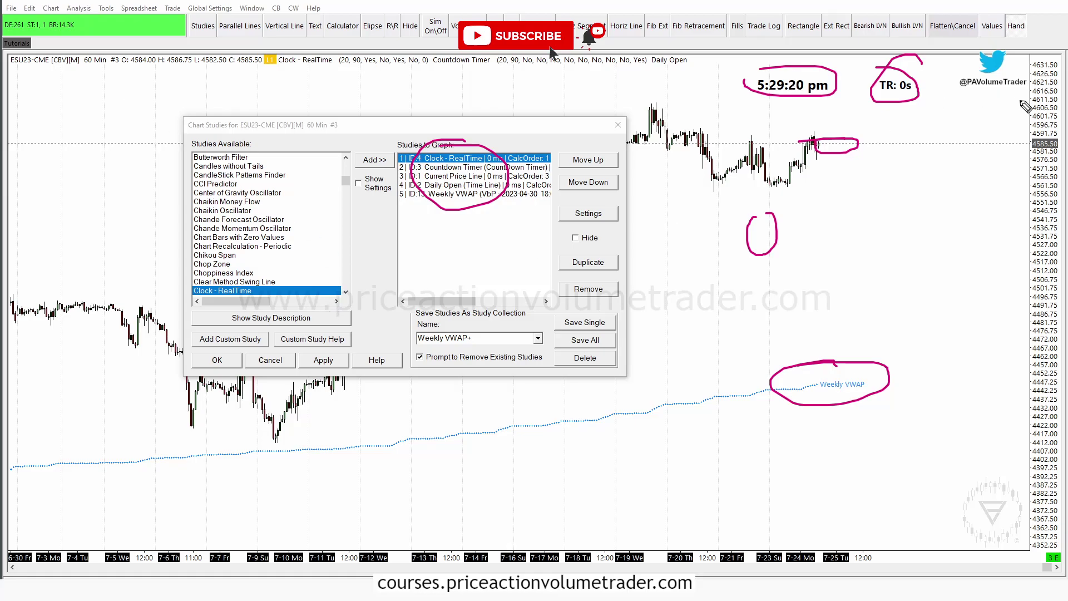
pyautogui.press('Escape')
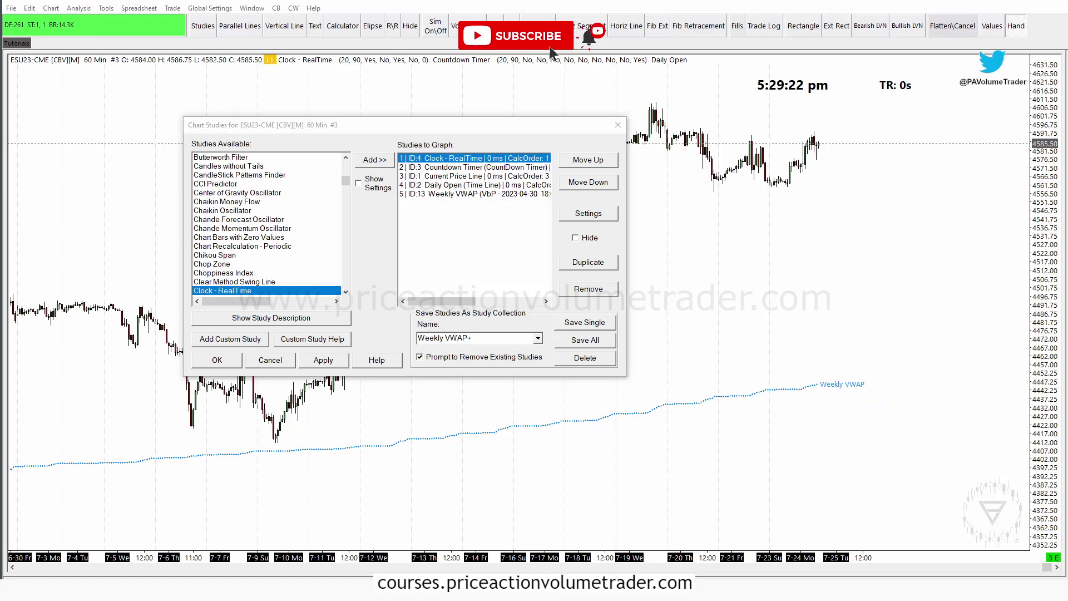
pyautogui.click(471, 196)
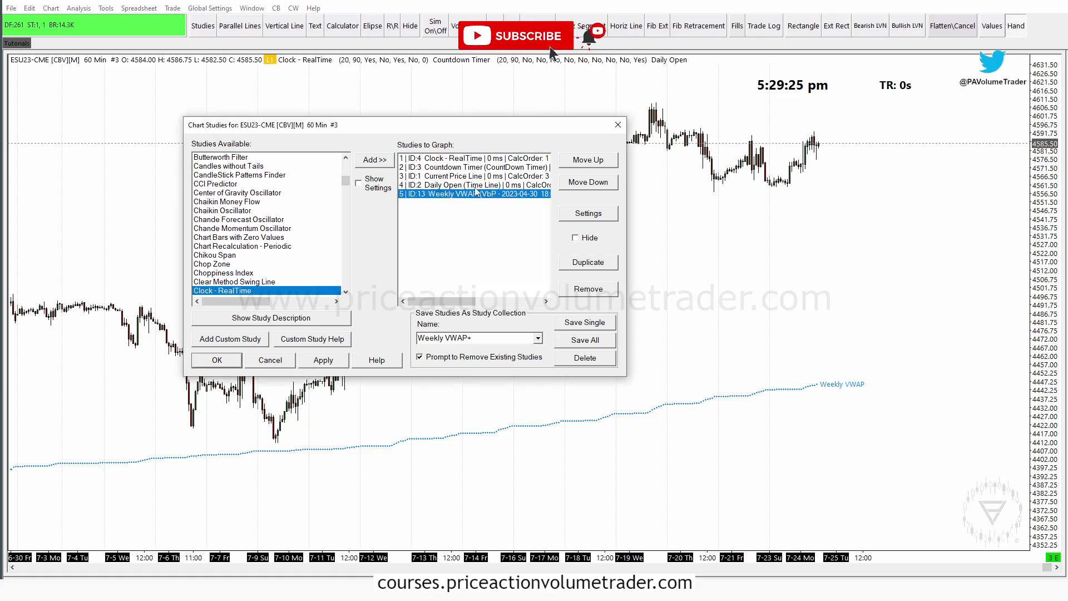
pyautogui.click(591, 290)
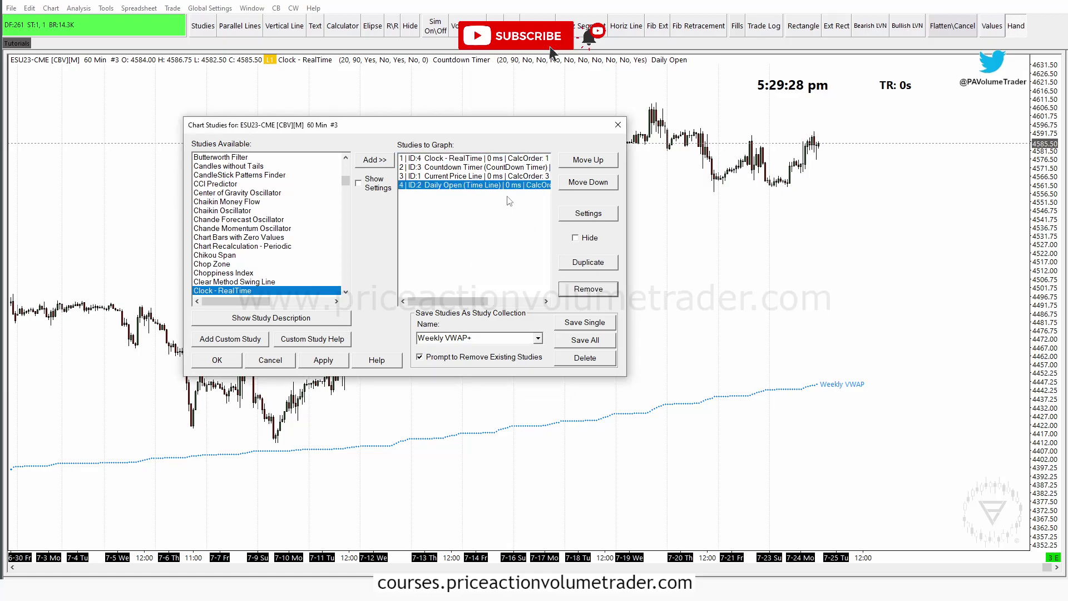
pyautogui.click(328, 362)
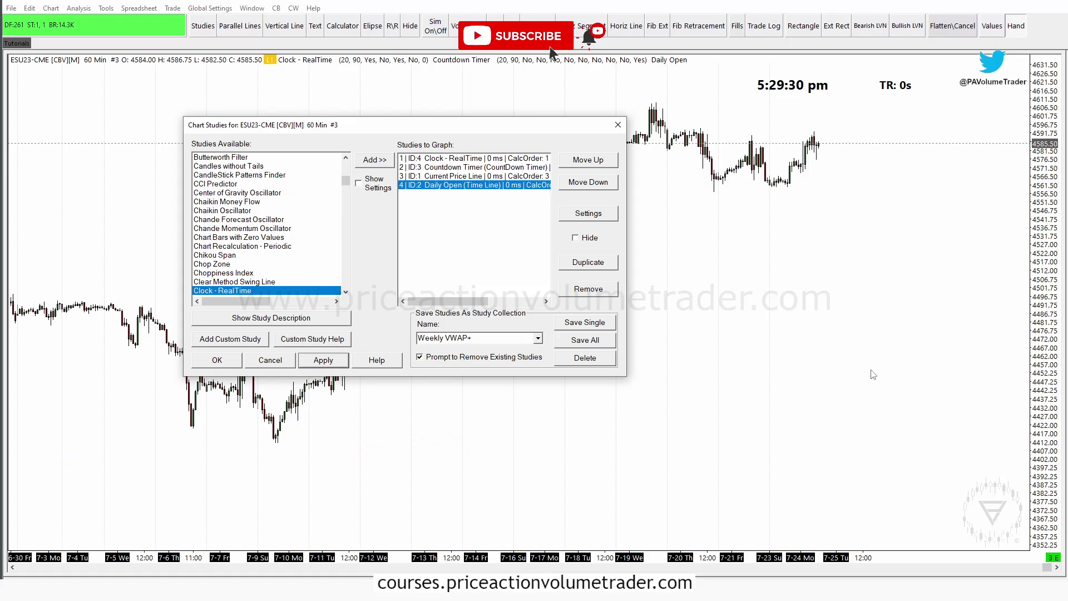
# Step: Check the Countdown Timer and Clock entries, close the studies window, and review saved collections
pyautogui.click(459, 166)
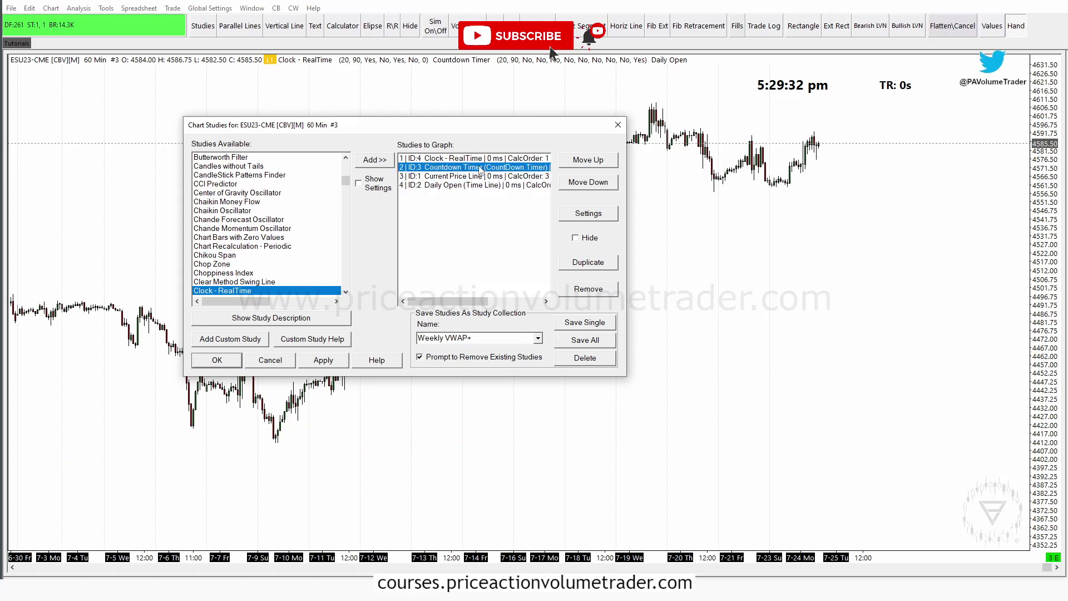
pyautogui.click(481, 161)
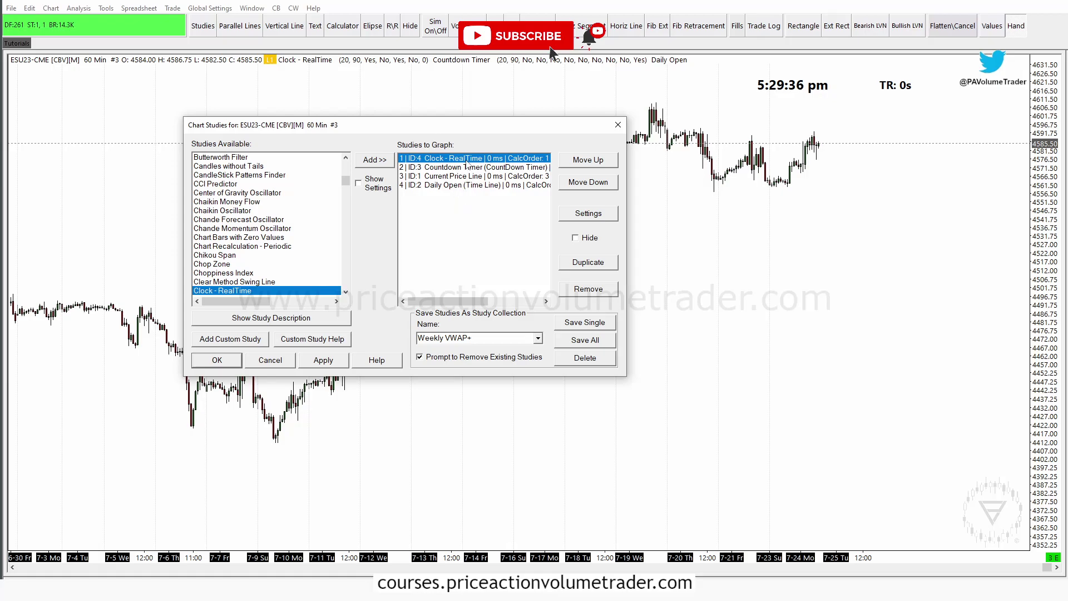
pyautogui.click(617, 125)
pyautogui.click(83, 9)
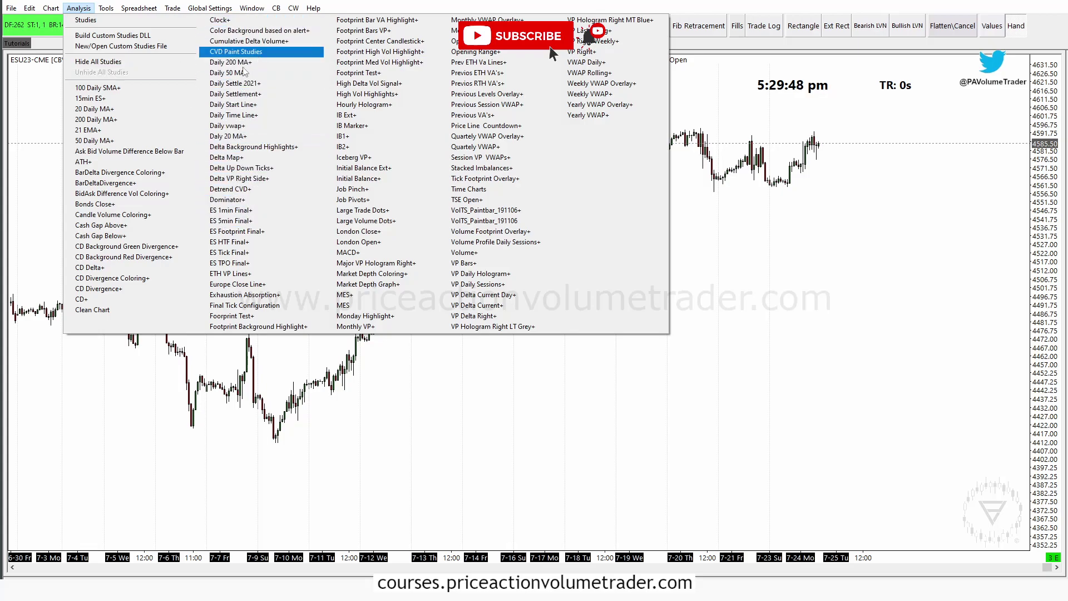
pyautogui.click(897, 247)
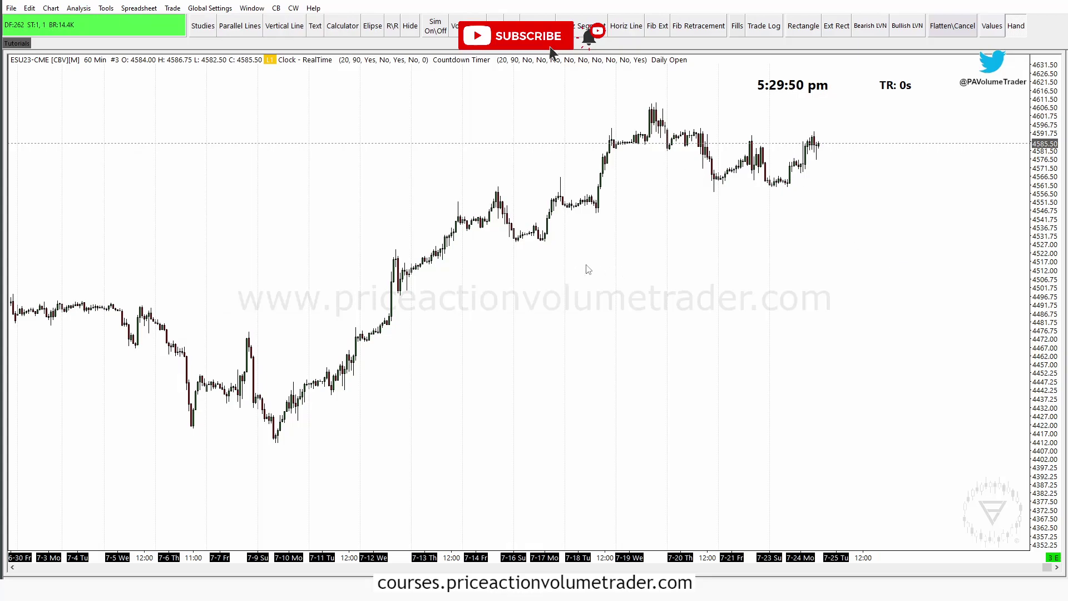
# Step: Reopen Chart Studies from the chart's shortcut menu and select the Countdown Timer study
pyautogui.rightClick(388, 109)
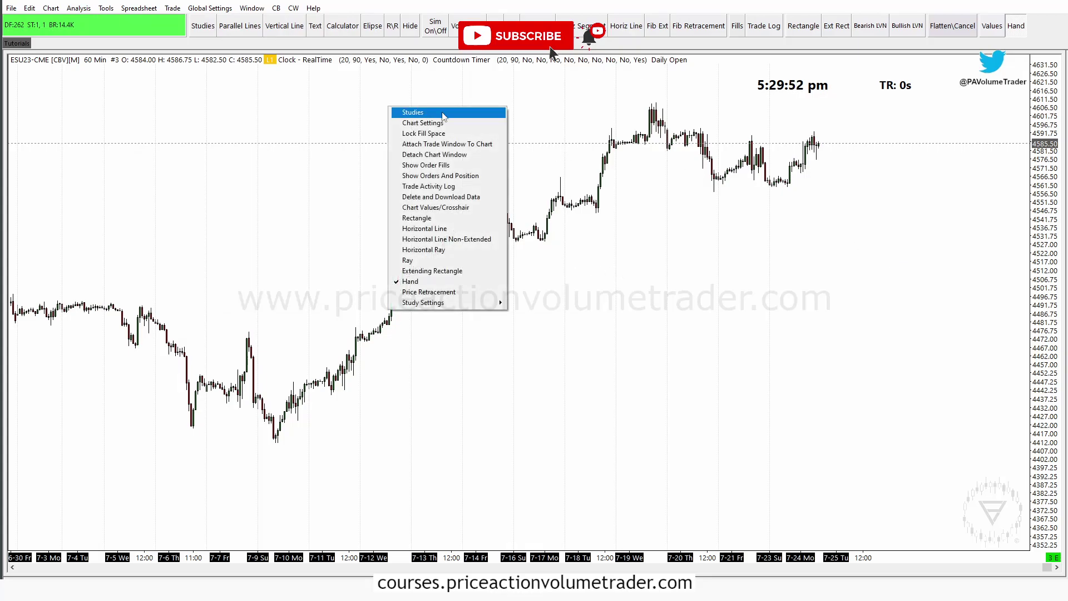
pyautogui.click(397, 110)
pyautogui.moveTo(459, 170); pyautogui.dragTo(383, 239)
pyautogui.click(530, 275)
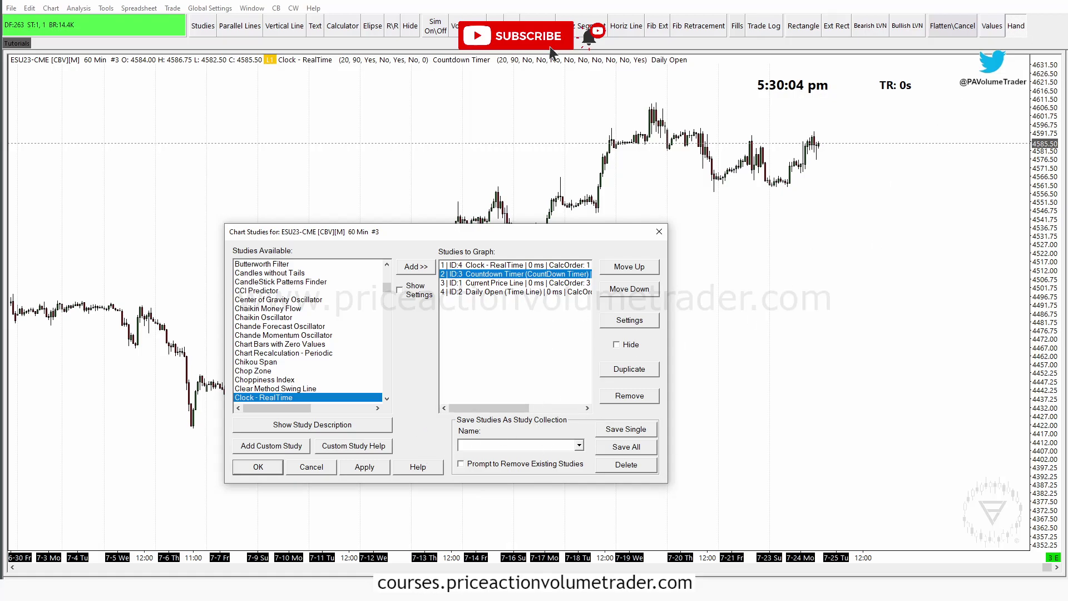
pyautogui.hotkey('ctrl', '2')
pyautogui.moveTo(434, 271); pyautogui.dragTo(612, 281)
pyautogui.moveTo(445, 405)
pyautogui.mouseDown()
pyautogui.moveTo(662, 470)
pyautogui.moveTo(673, 496)
pyautogui.moveTo(667, 489)
pyautogui.mouseUp()
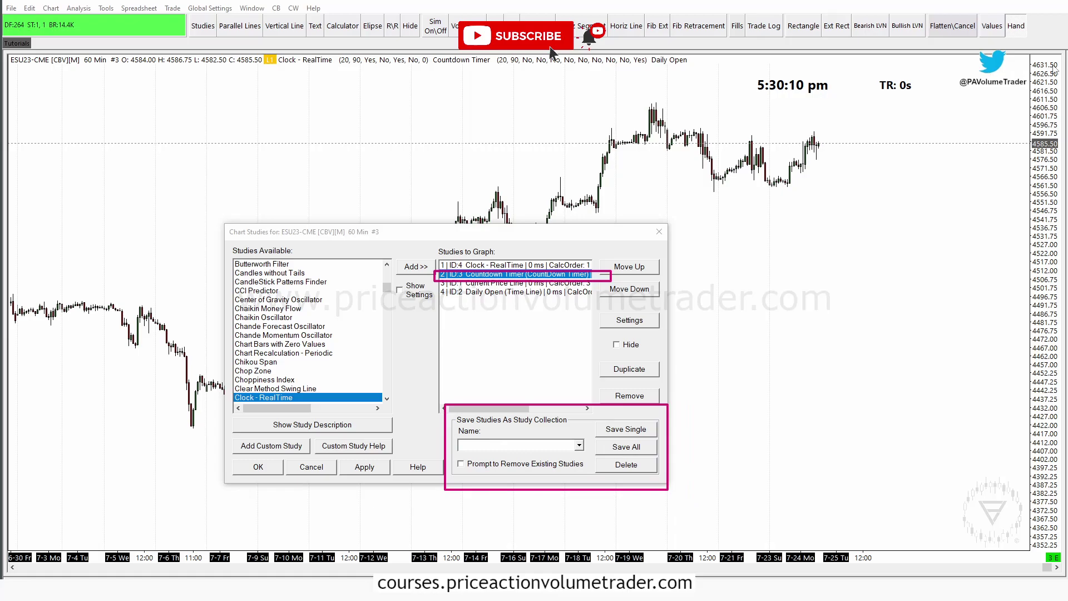
# Step: Enter Countdown Timer as the new study collection name
pyautogui.click(511, 445)
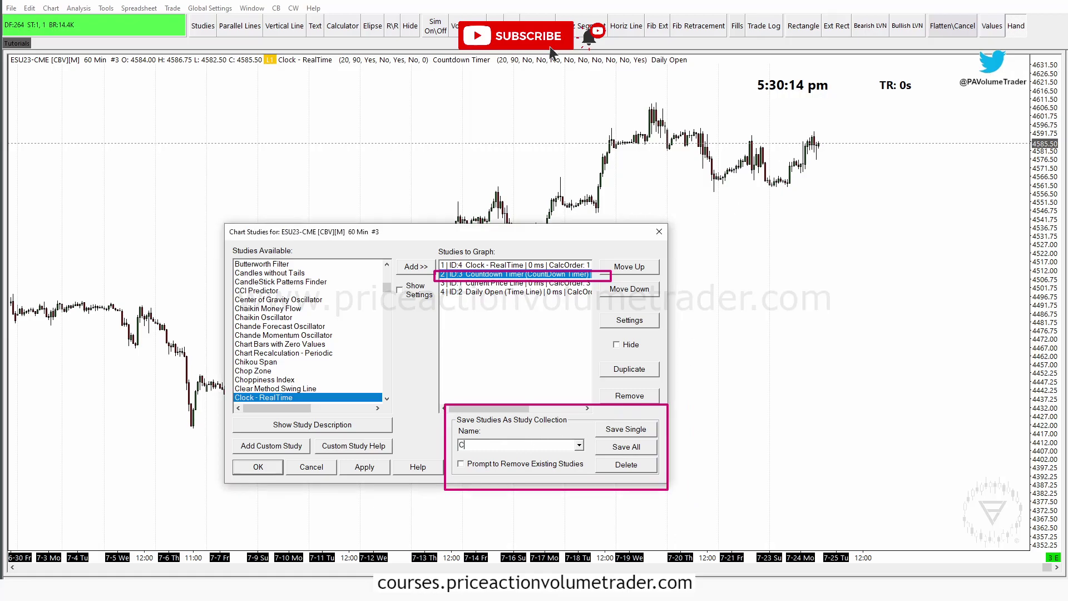
pyautogui.write('Countdown Timer')
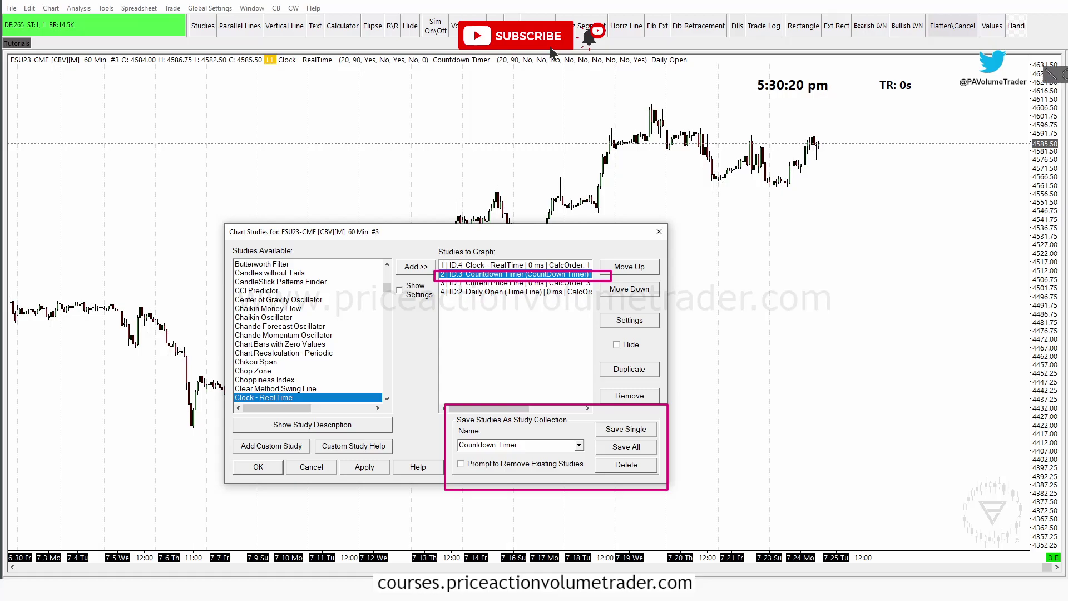
pyautogui.click(633, 428)
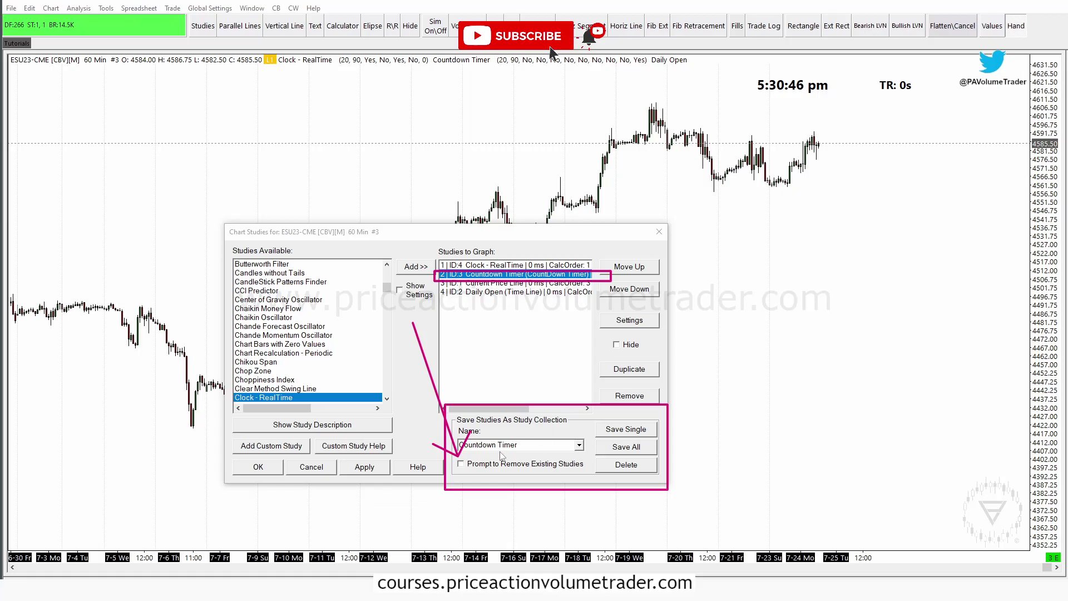
# Step: Enable Prompt to Remove Existing Studies and save only Countdown Timer as the Countdown Timer+ collection
pyautogui.click(462, 464)
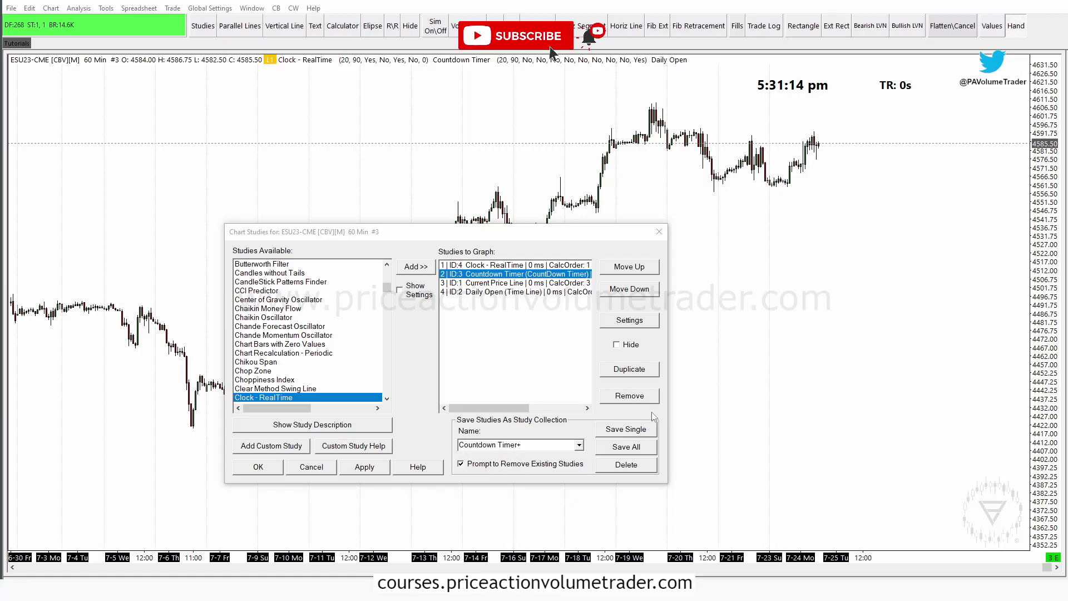
pyautogui.click(636, 433)
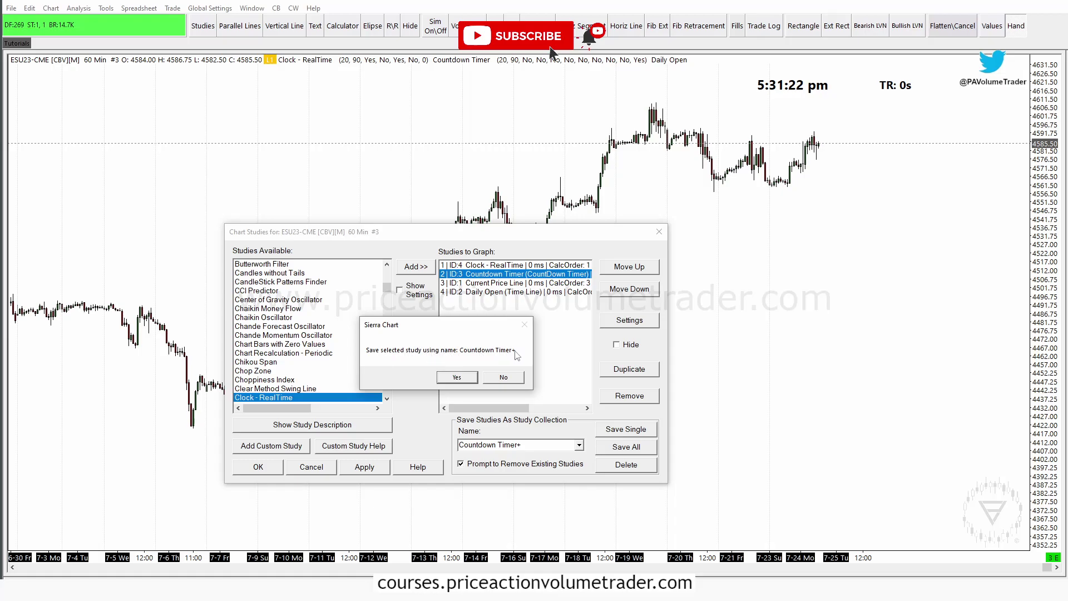
pyautogui.click(472, 376)
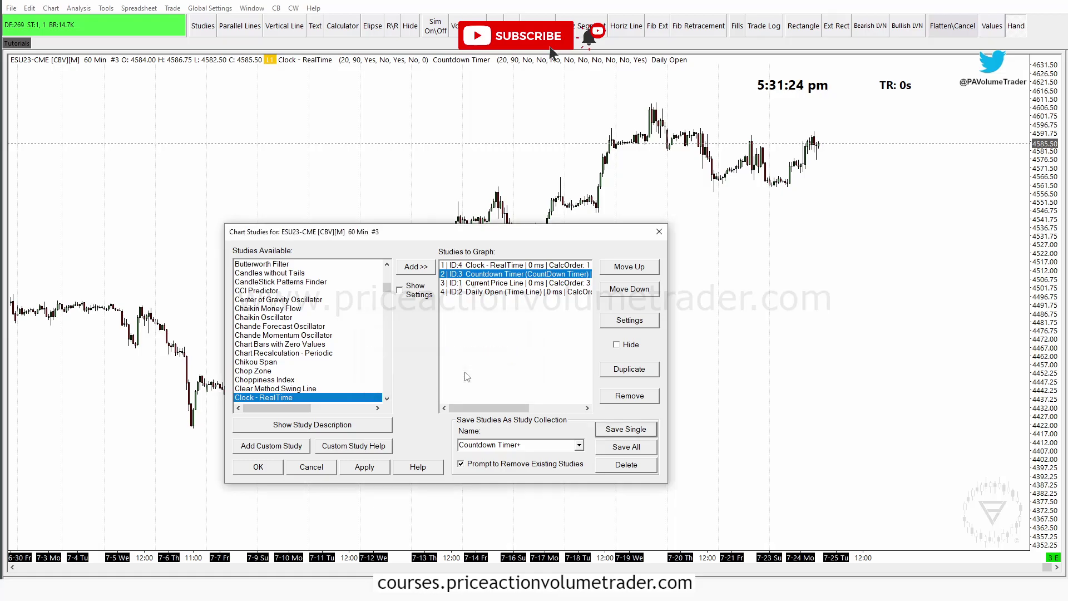
pyautogui.click(271, 471)
# Step: Remove the Countdown Timer study from the chart's studies list and apply the change
pyautogui.click(84, 12)
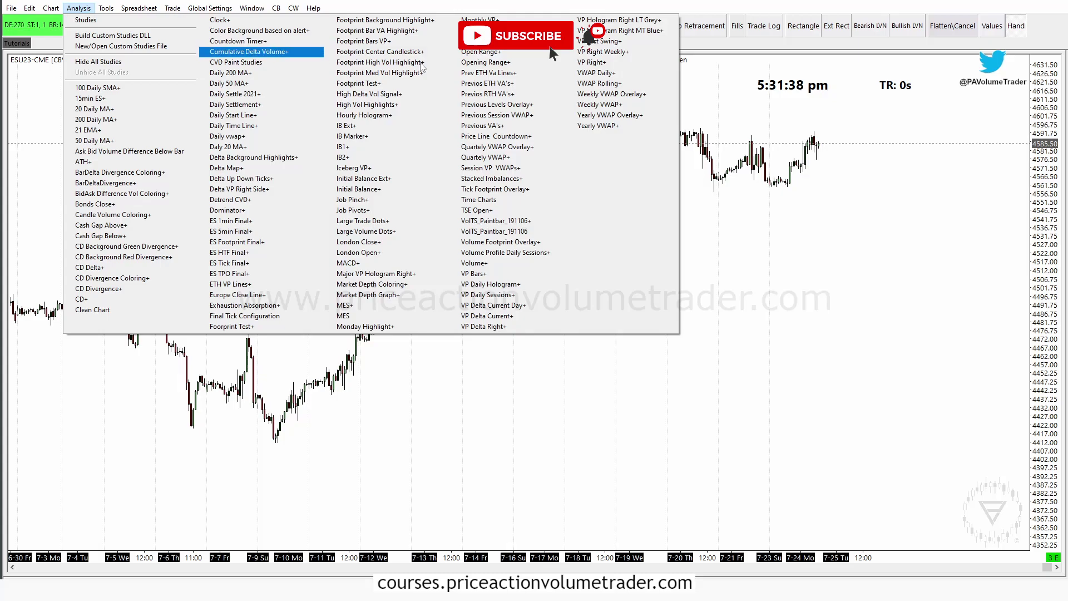
pyautogui.click(849, 120)
pyautogui.rightClick(835, 341)
pyautogui.click(863, 345)
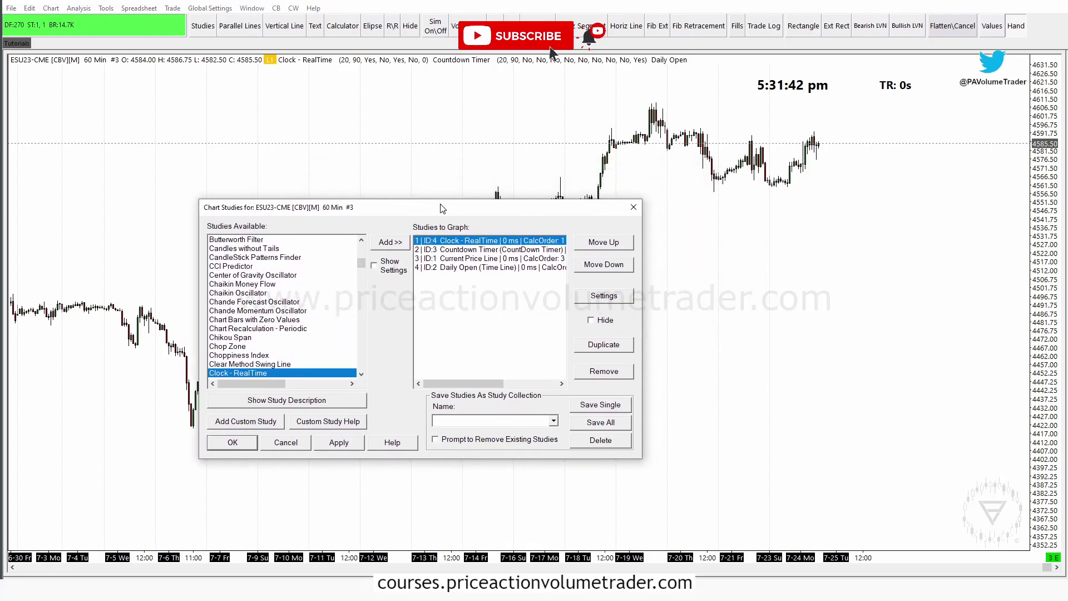
pyautogui.click(470, 251)
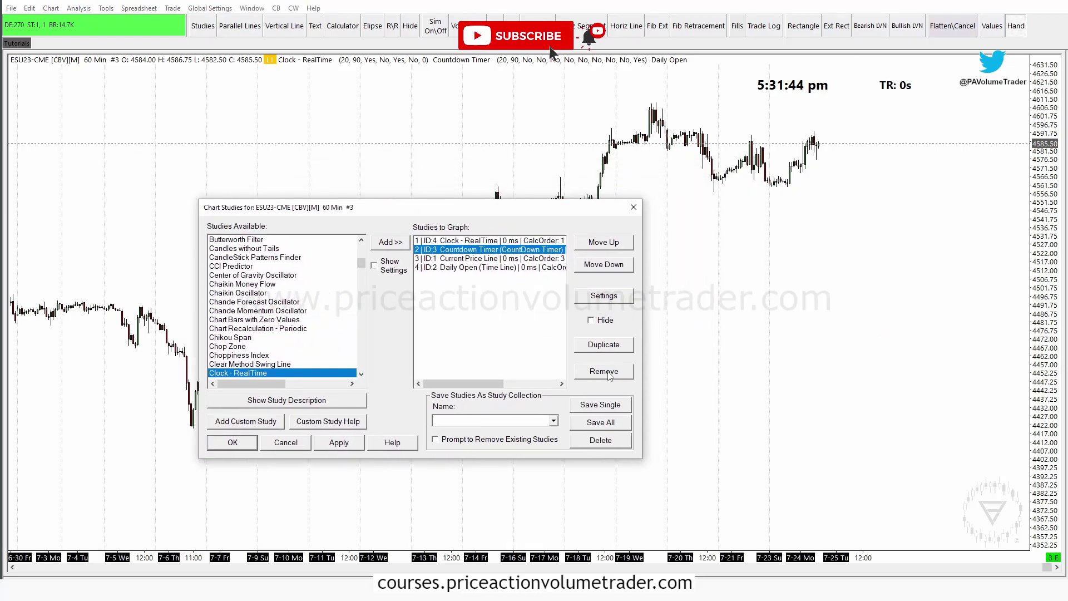
pyautogui.click(604, 372)
pyautogui.click(339, 443)
pyautogui.click(233, 443)
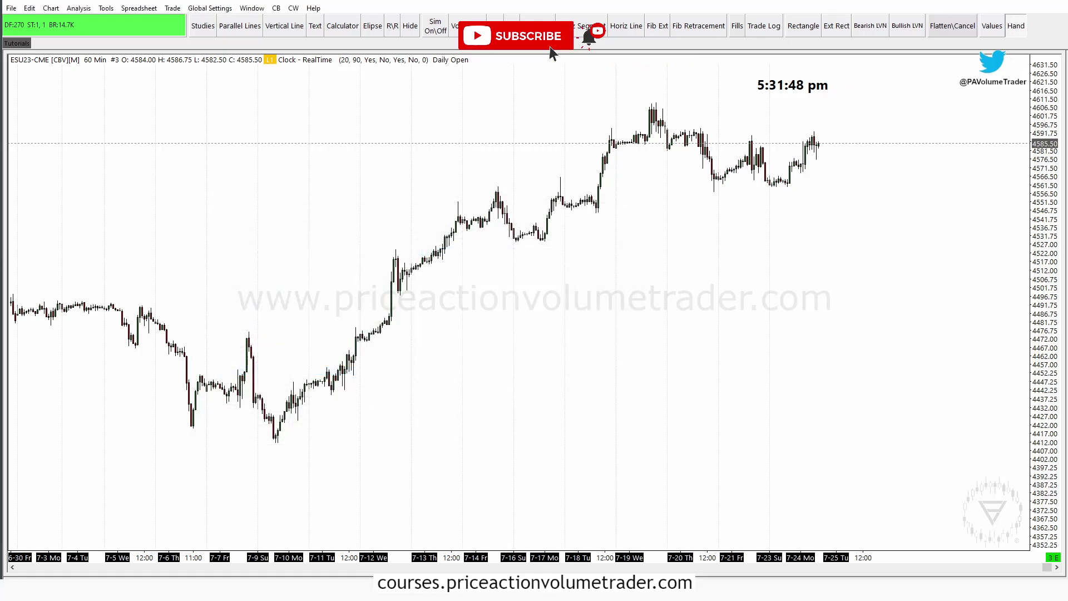
# Step: Delete the selected chart items and nudge the price bars right and down
pyautogui.moveTo(844, 67); pyautogui.dragTo(955, 119)
pyautogui.press('Delete')
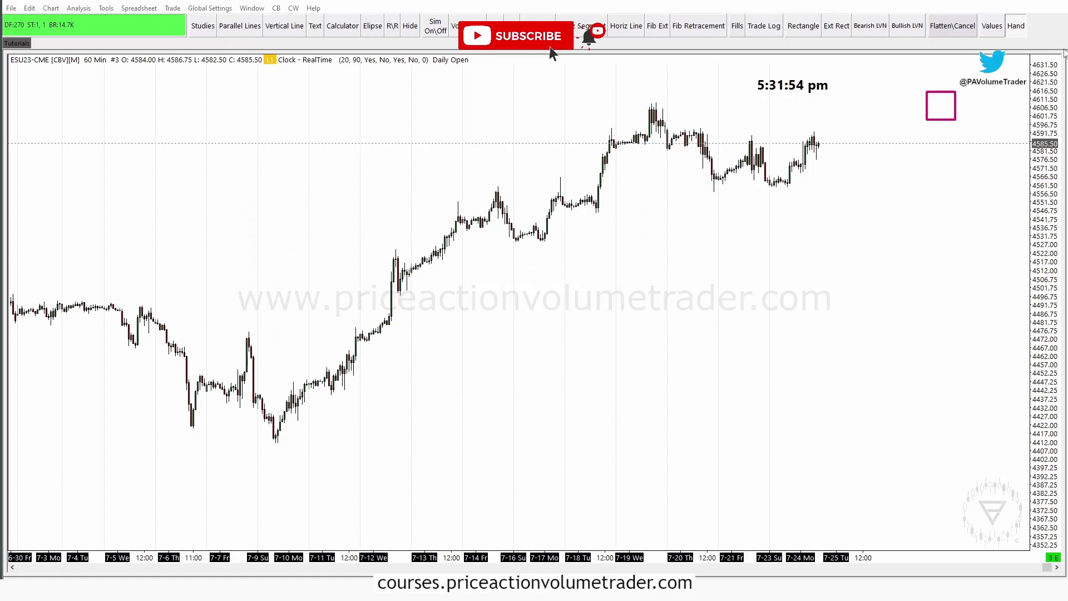
pyautogui.press('Delete')
pyautogui.moveTo(883, 103); pyautogui.dragTo(930, 124)
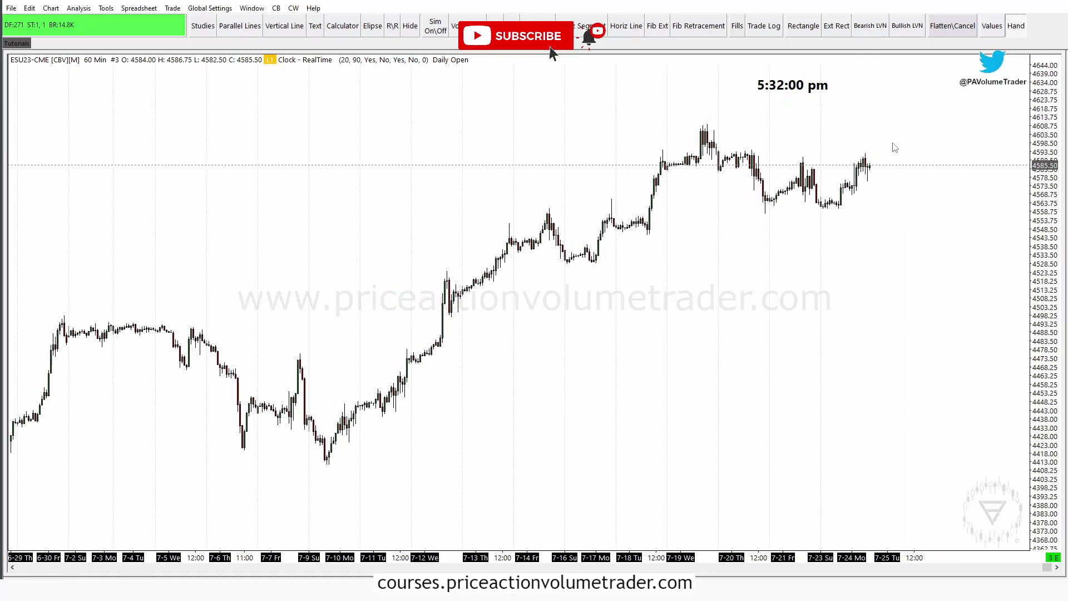
# Step: Load the Countdown Timer+ study collection, keeping the chart's existing studies
pyautogui.click(78, 8)
pyautogui.moveTo(80, 22)
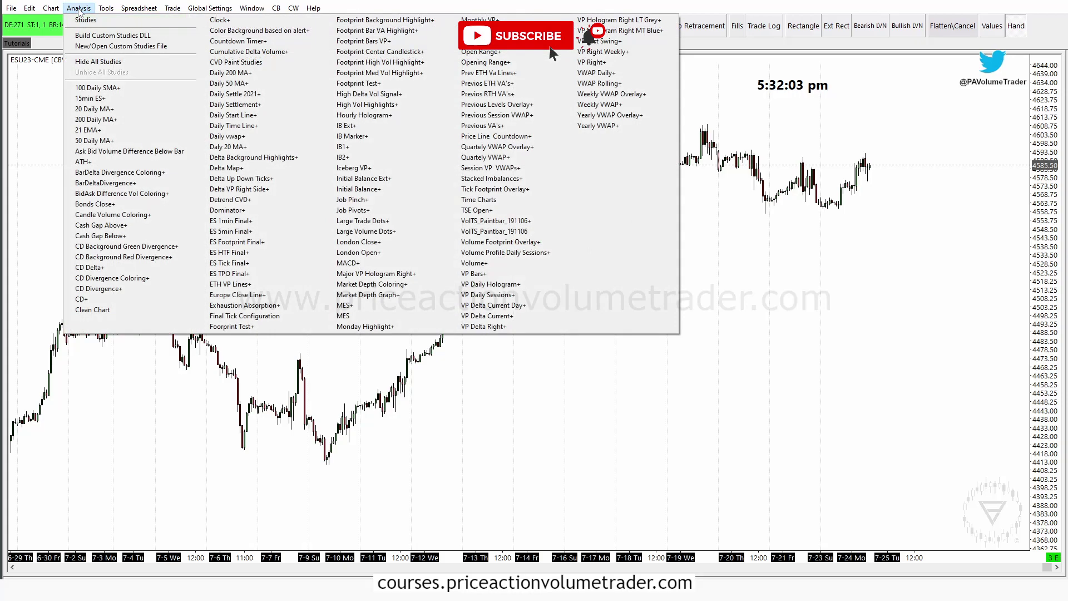
pyautogui.click(264, 42)
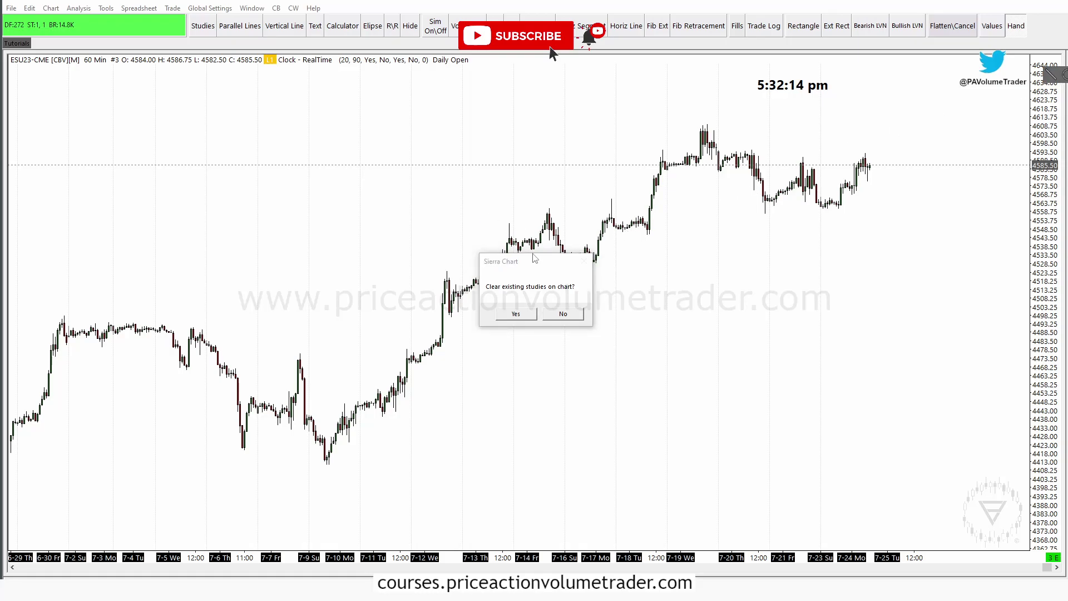
pyautogui.moveTo(468, 244)
pyautogui.mouseDown()
pyautogui.moveTo(598, 330)
pyautogui.moveTo(602, 319)
pyautogui.mouseUp()
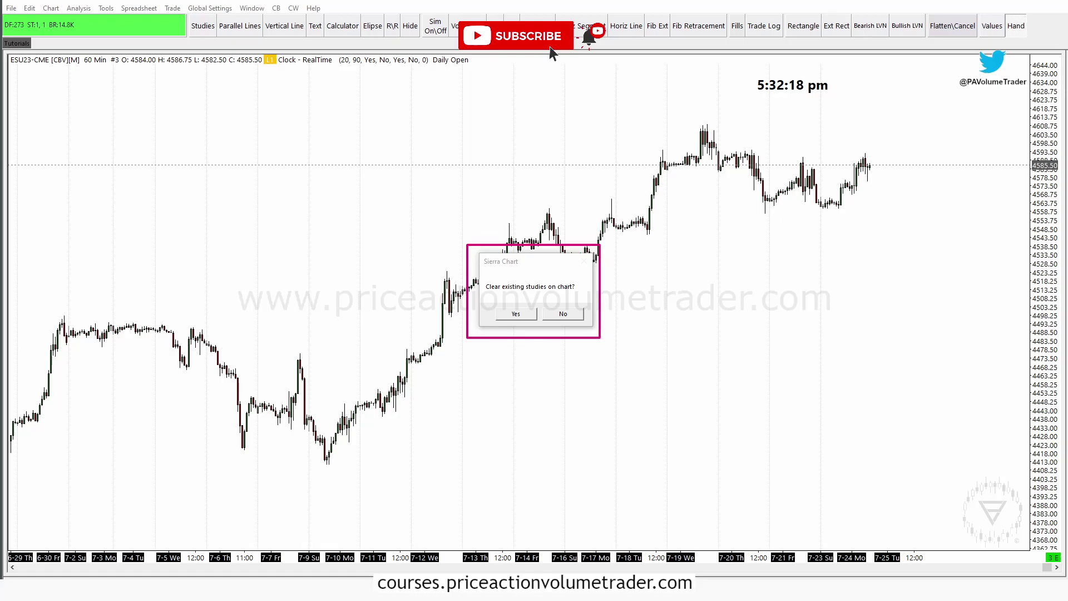
pyautogui.moveTo(750, 85)
pyautogui.mouseDown()
pyautogui.moveTo(842, 92)
pyautogui.moveTo(750, 88)
pyautogui.mouseUp()
pyautogui.moveTo(789, 156)
pyautogui.mouseDown()
pyautogui.moveTo(910, 188)
pyautogui.moveTo(879, 166)
pyautogui.mouseUp()
pyautogui.moveTo(804, 126); pyautogui.dragTo(844, 170)
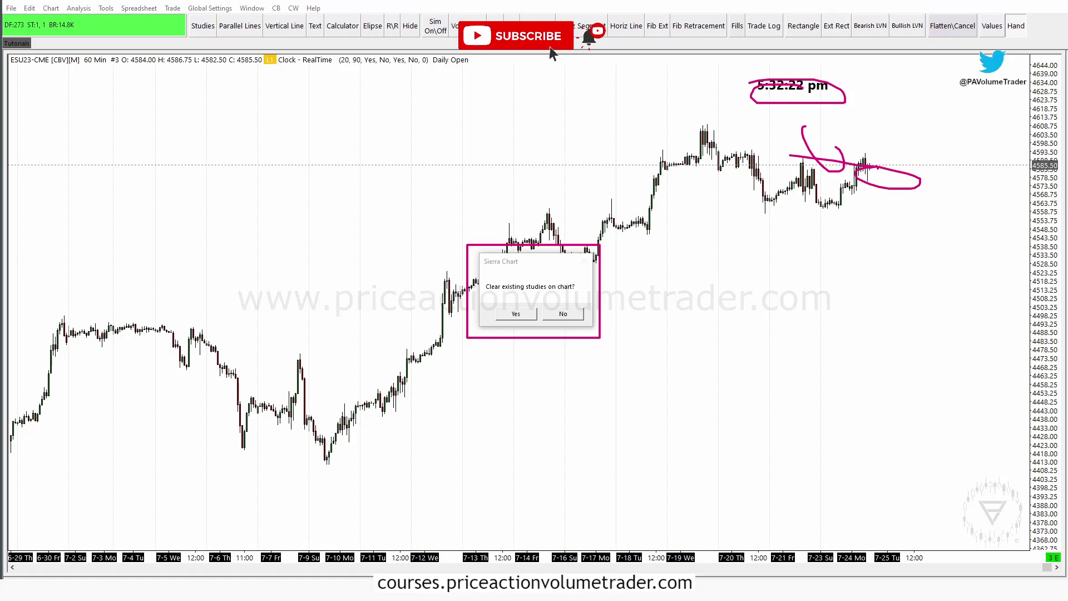
pyautogui.press('Escape')
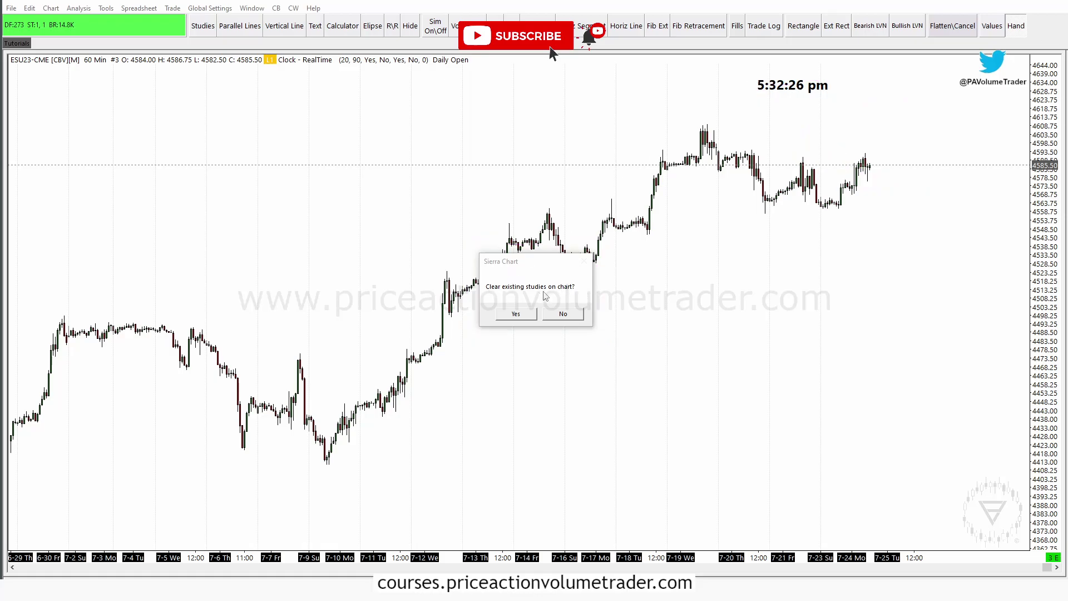
pyautogui.click(570, 317)
# Step: Drag the TR: 0s timer label to the upper right beside the clock
pyautogui.click(158, 128)
pyautogui.moveTo(164, 129); pyautogui.dragTo(868, 77)
pyautogui.press('Escape')
pyautogui.moveTo(899, 98); pyautogui.dragTo(671, 67)
pyautogui.moveTo(785, 79)
pyautogui.mouseDown()
pyautogui.moveTo(502, 148)
pyautogui.moveTo(724, 90)
pyautogui.moveTo(779, 89)
pyautogui.mouseUp()
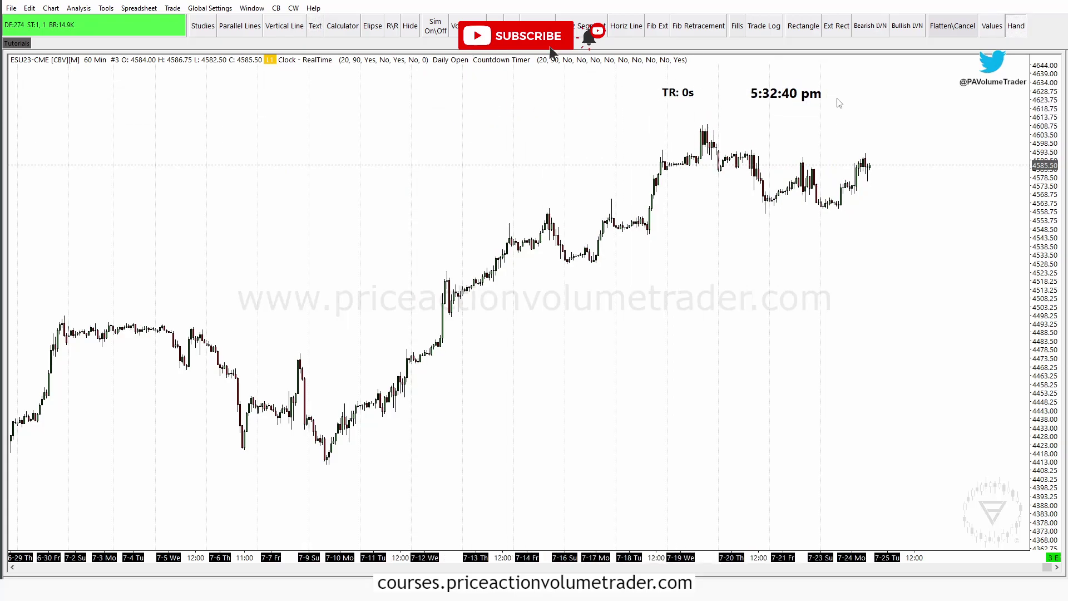
pyautogui.rightClick(926, 315)
# Step: Review the Countdown Timer, Current Price Line and Clock - RealTime studies in the studies window
pyautogui.click(958, 324)
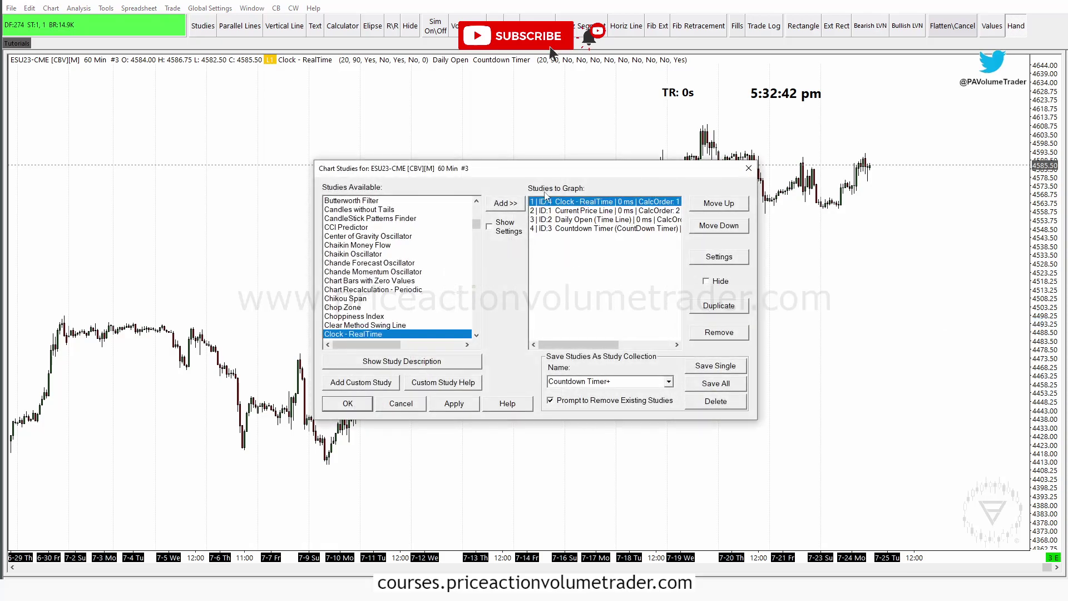
pyautogui.moveTo(533, 167); pyautogui.dragTo(380, 182)
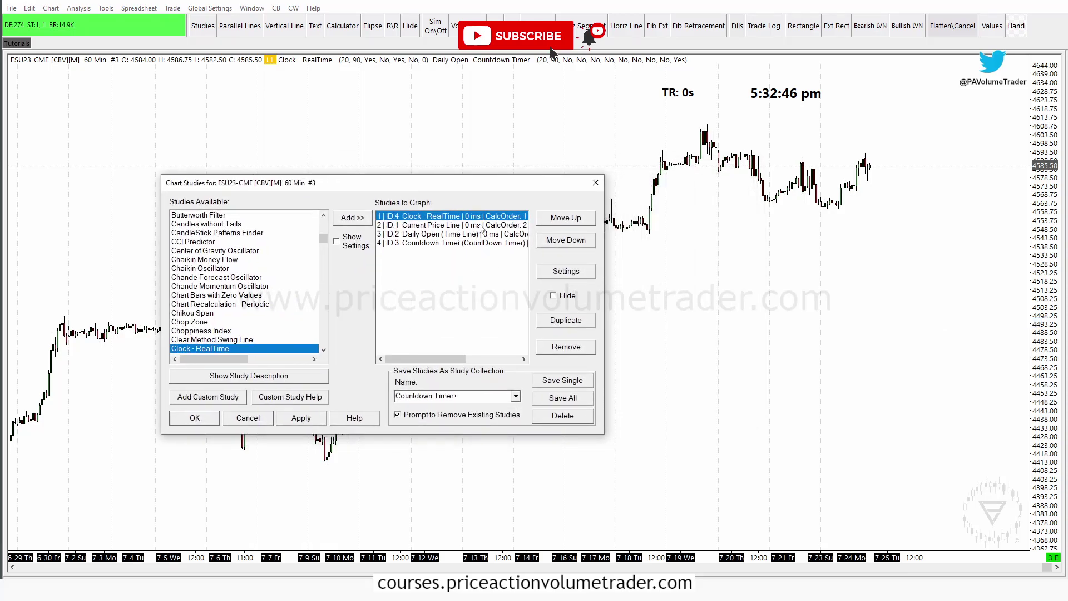
pyautogui.click(475, 244)
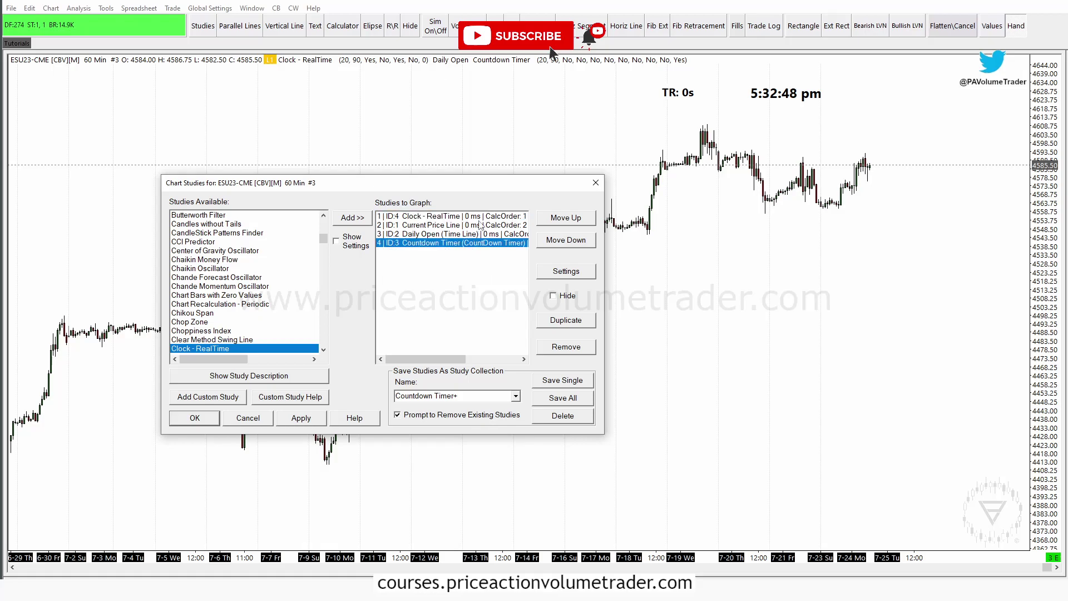
pyautogui.click(480, 225)
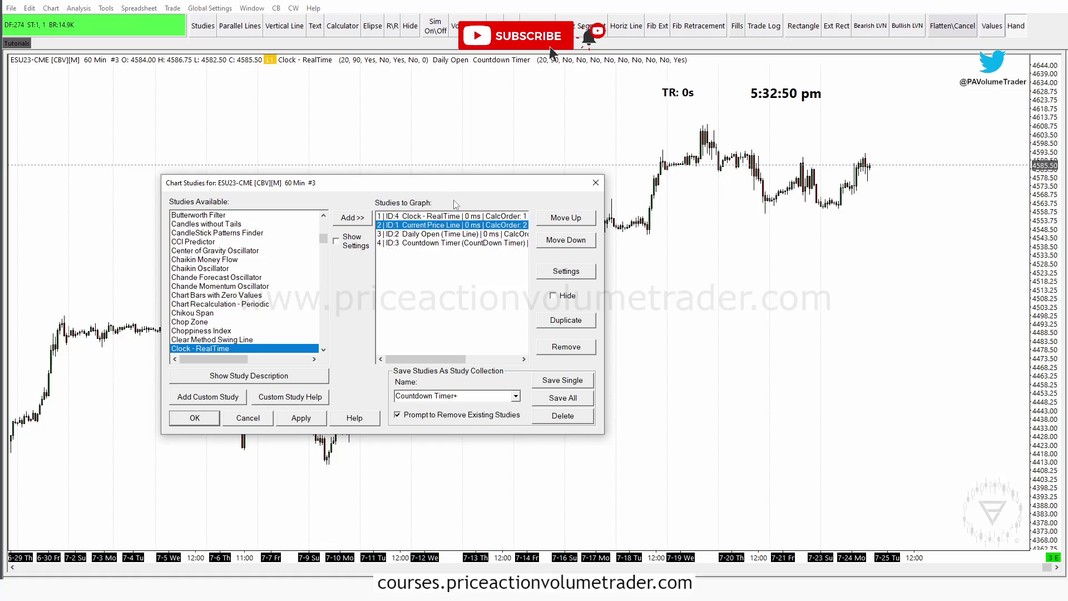
pyautogui.click(447, 217)
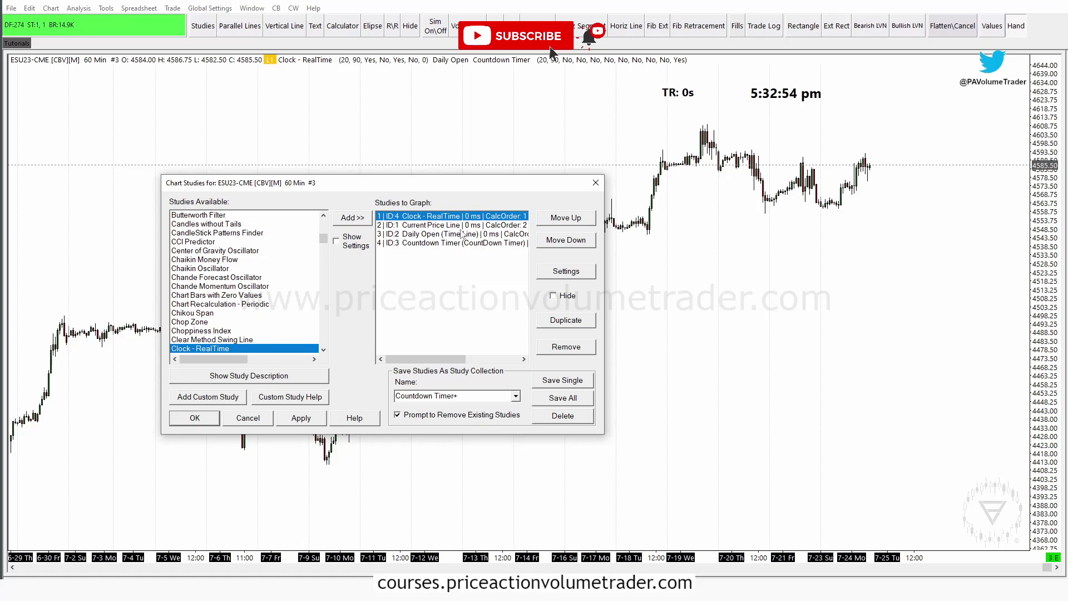
pyautogui.moveTo(322, 183); pyautogui.dragTo(385, 246)
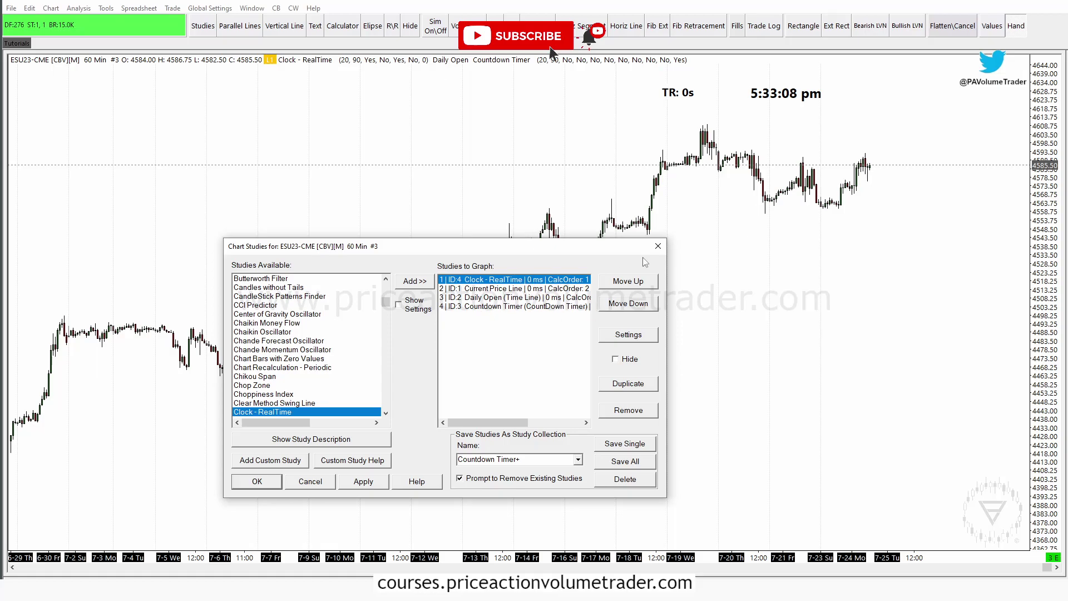
pyautogui.click(657, 246)
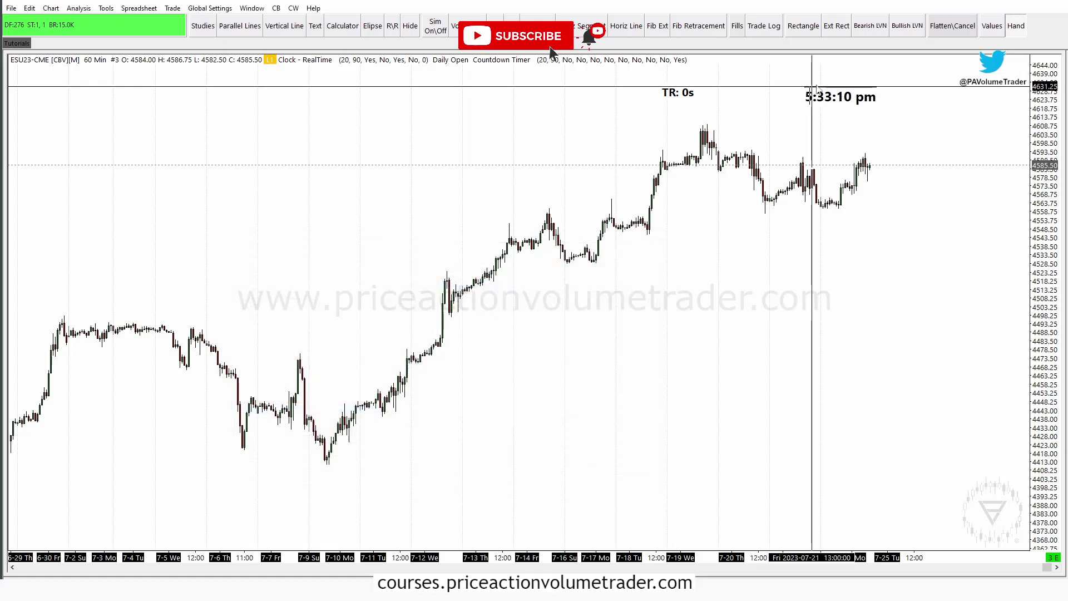
# Step: Move the countdown timer next to the clock, circle it, then erase the annotations
pyautogui.moveTo(678, 99); pyautogui.dragTo(731, 84)
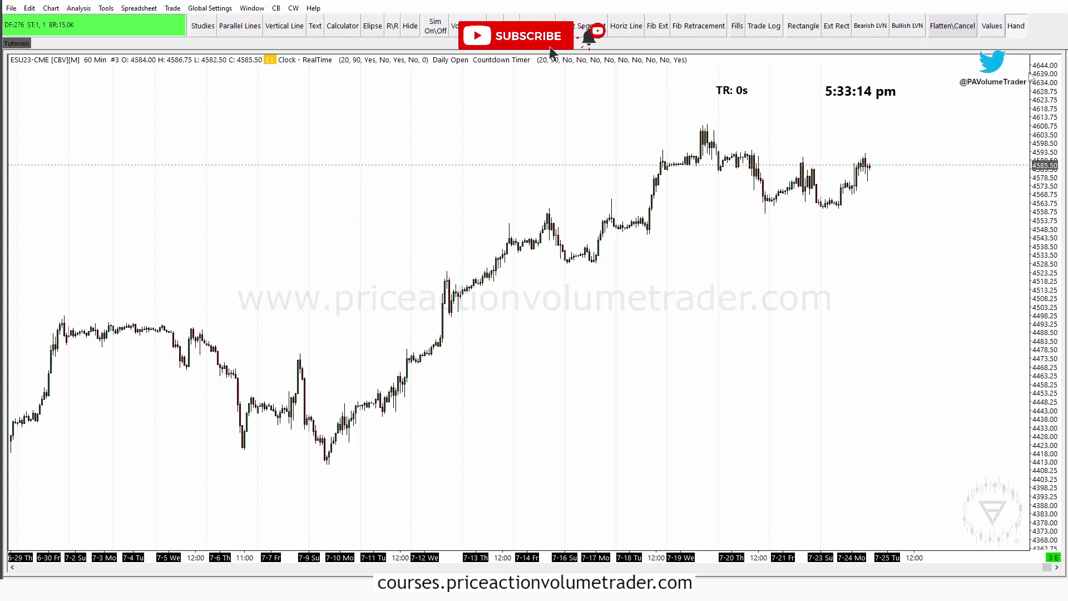
pyautogui.moveTo(877, 76)
pyautogui.mouseDown()
pyautogui.moveTo(887, 109)
pyautogui.moveTo(878, 78)
pyautogui.mouseUp()
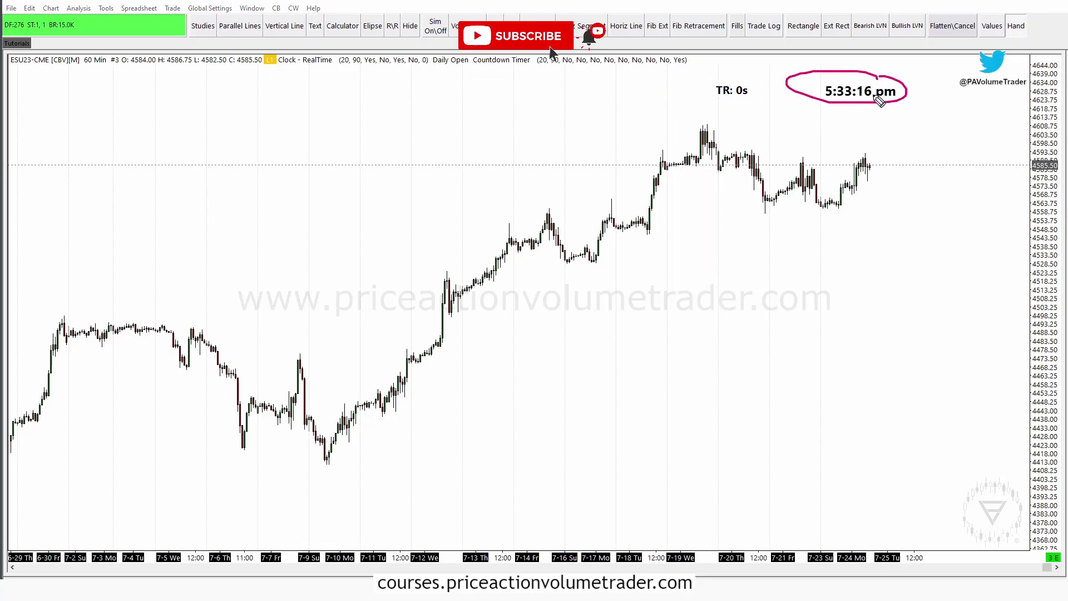
pyautogui.moveTo(132, 134)
pyautogui.mouseDown()
pyautogui.moveTo(289, 156)
pyautogui.moveTo(103, 199)
pyautogui.moveTo(224, 150)
pyautogui.mouseUp()
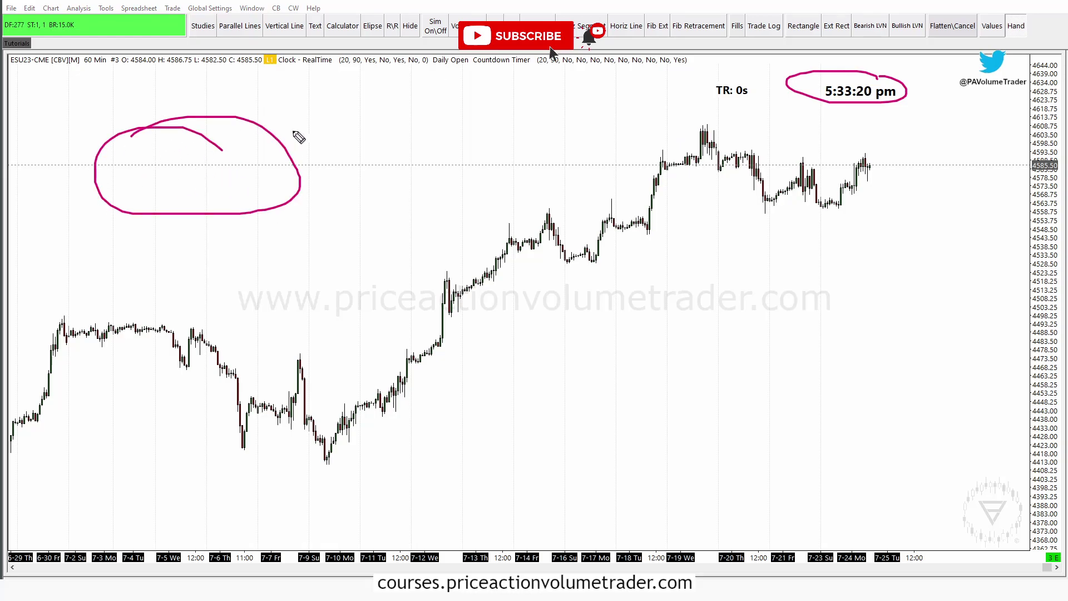
pyautogui.press('e')
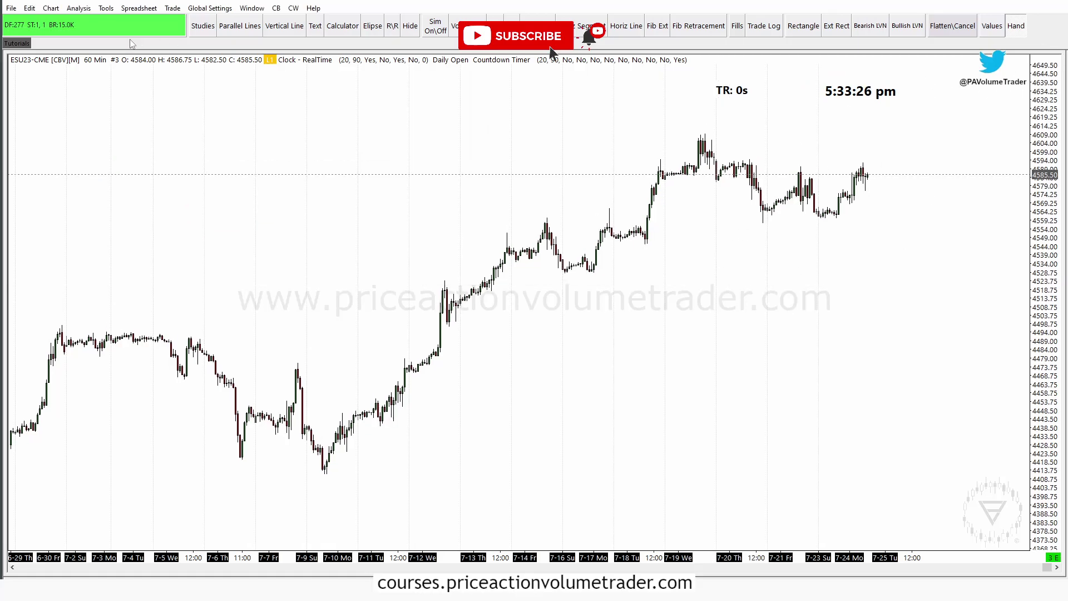
# Step: Save all four studies as the collection 'New Chart Studies+' and confirm with Yes
pyautogui.click(80, 9)
pyautogui.click(86, 23)
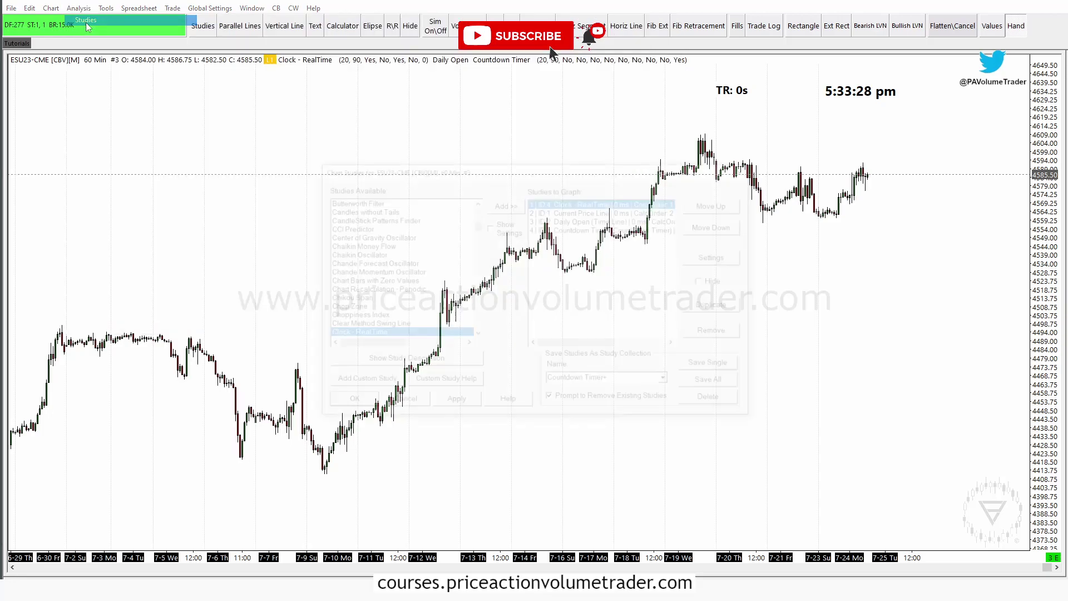
pyautogui.moveTo(470, 174); pyautogui.dragTo(336, 125)
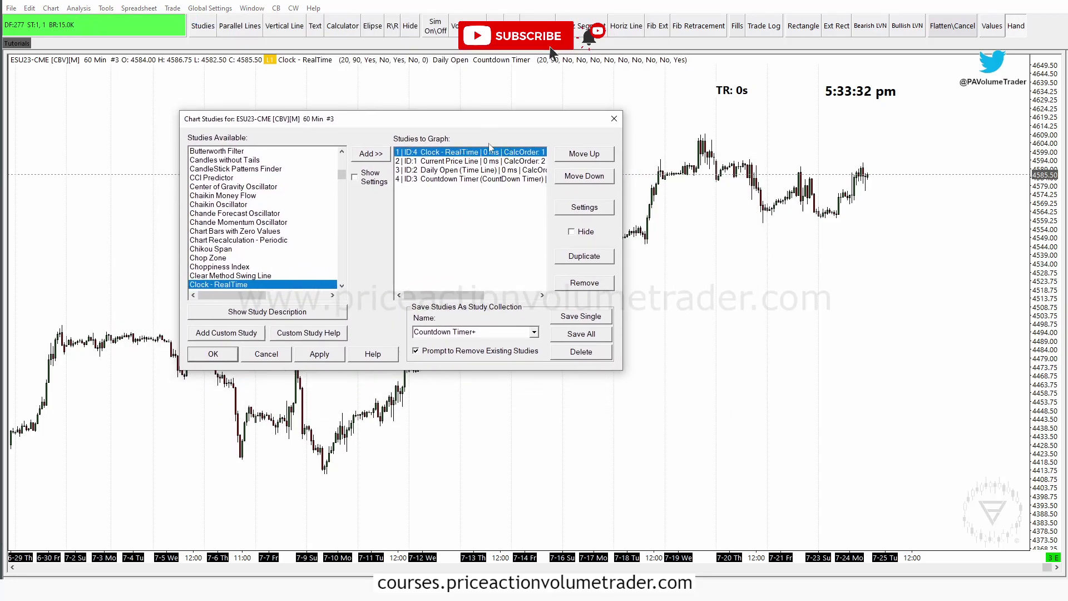
pyautogui.click(497, 332)
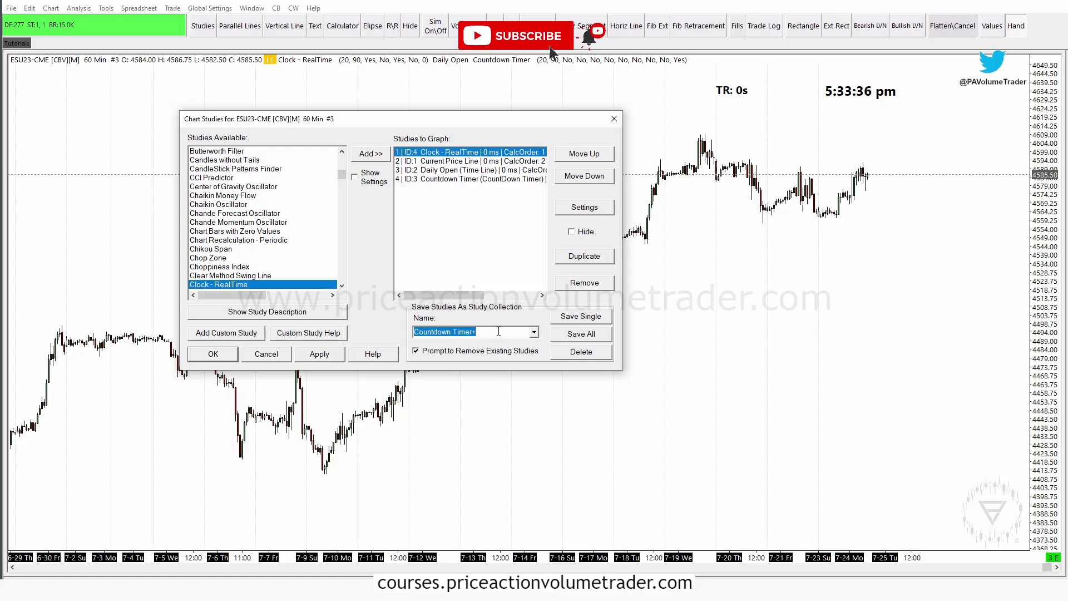
pyautogui.write('New Chart Studfie')
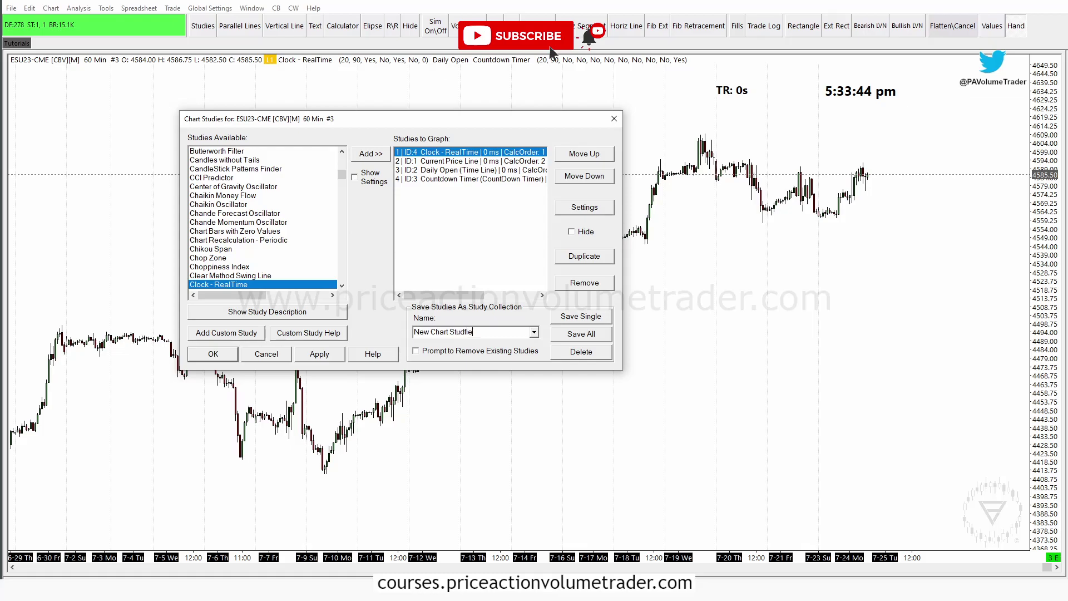
pyautogui.press('BackSpace')
pyautogui.press('BackSpace')
pyautogui.press('BackSpace')
pyautogui.click(592, 339)
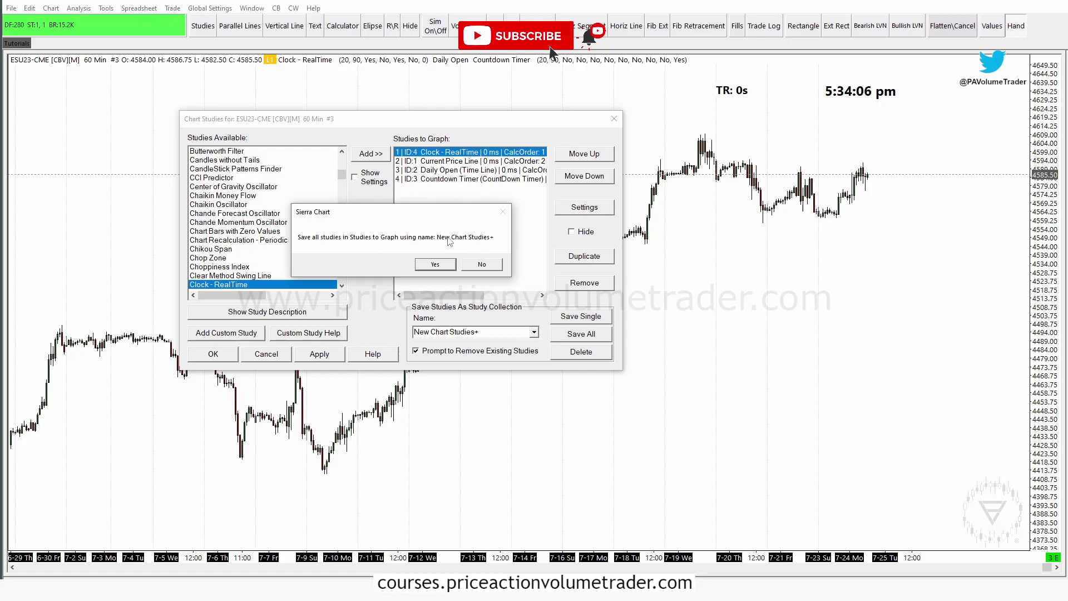
pyautogui.click(434, 264)
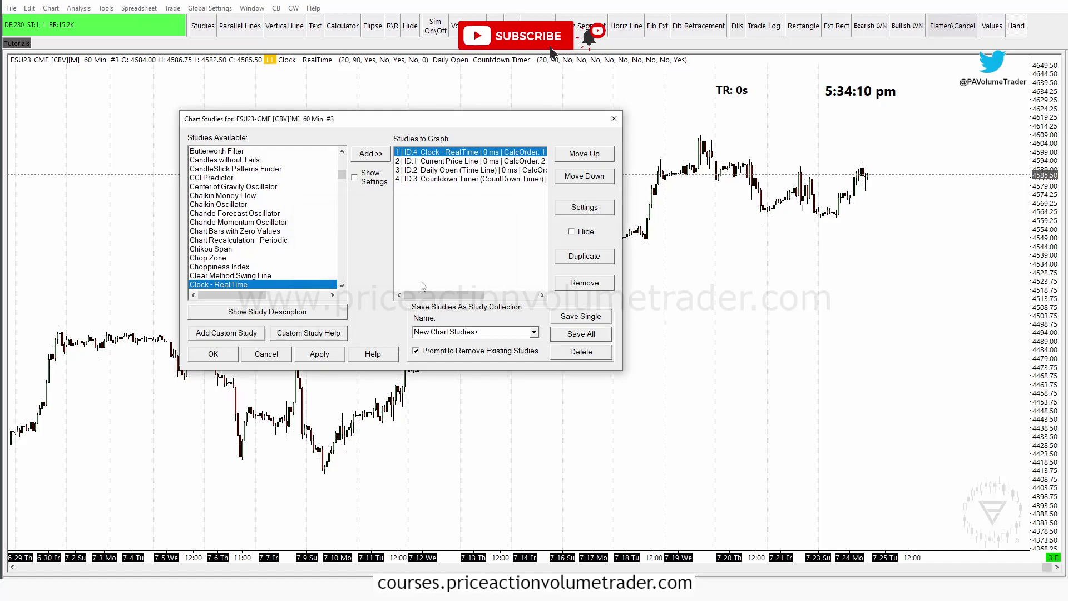
pyautogui.click(215, 355)
pyautogui.click(80, 8)
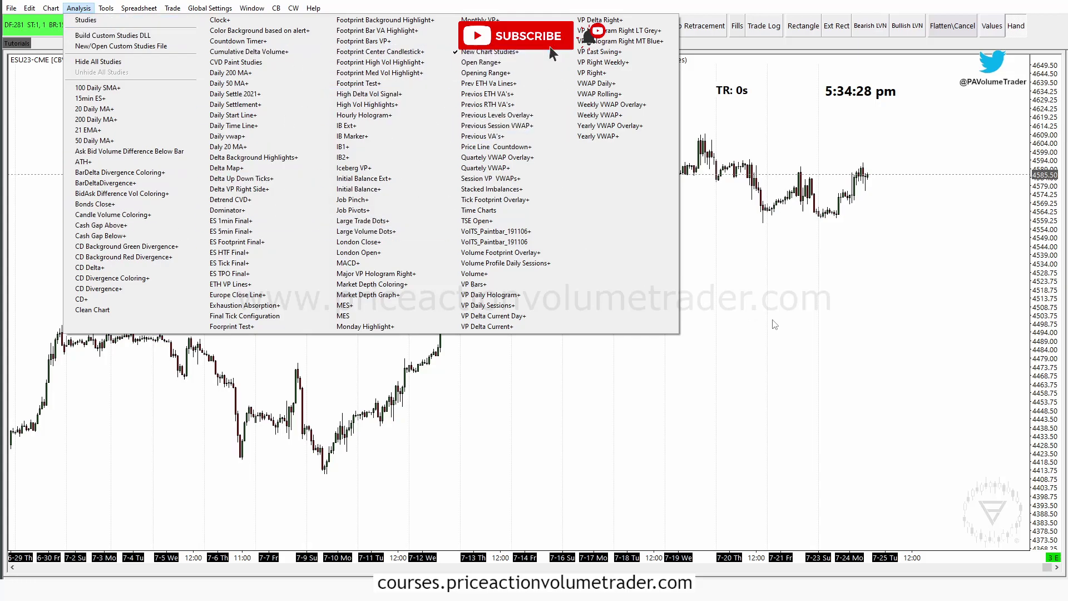
pyautogui.click(738, 278)
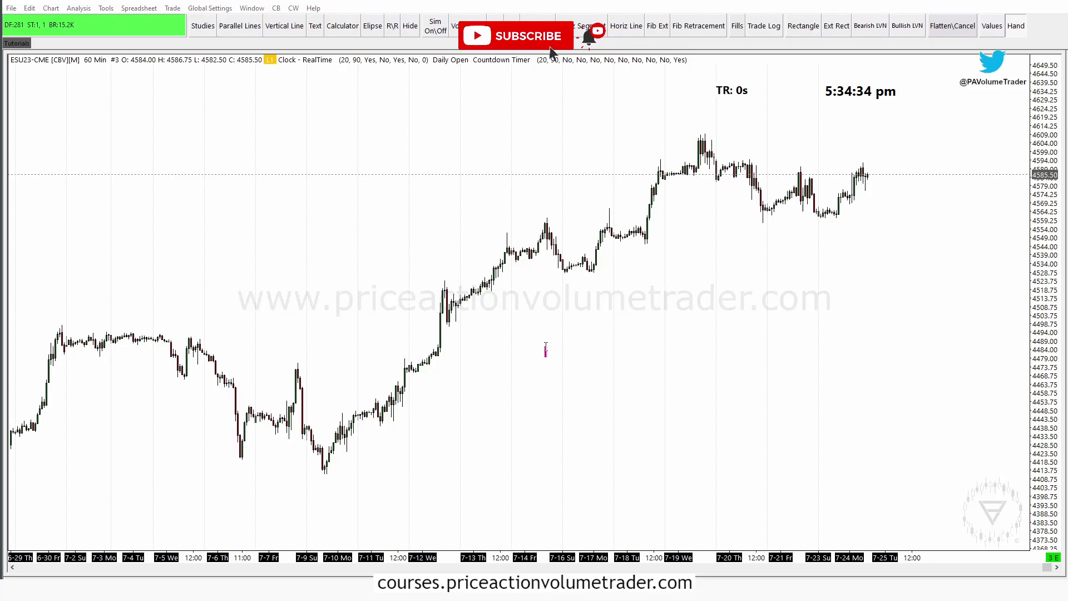
pyautogui.write('cl')
pyautogui.write('//sierrachart')
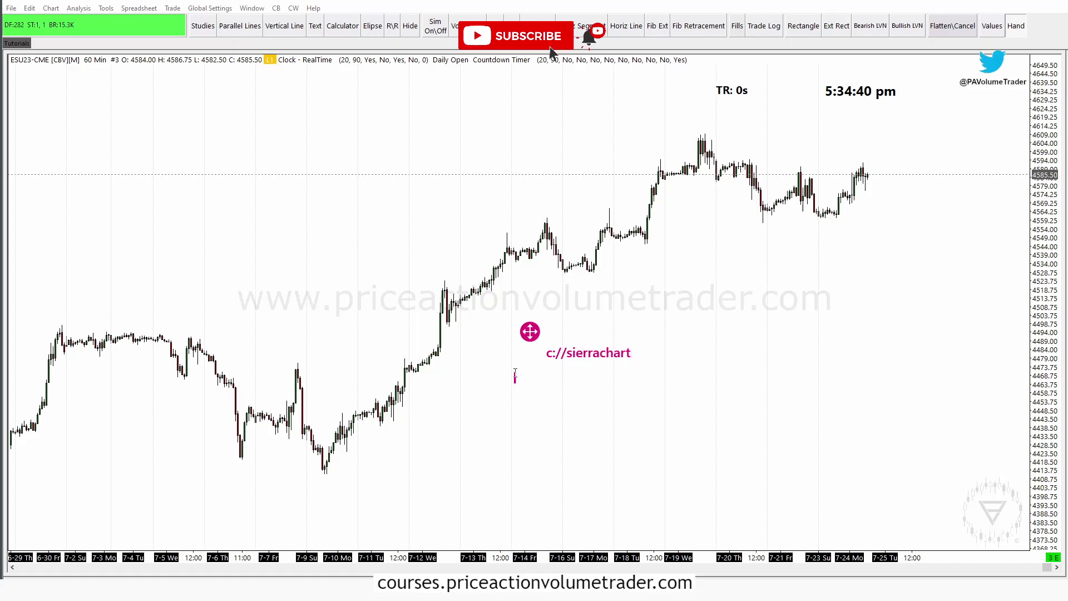
pyautogui.write('s/dat')
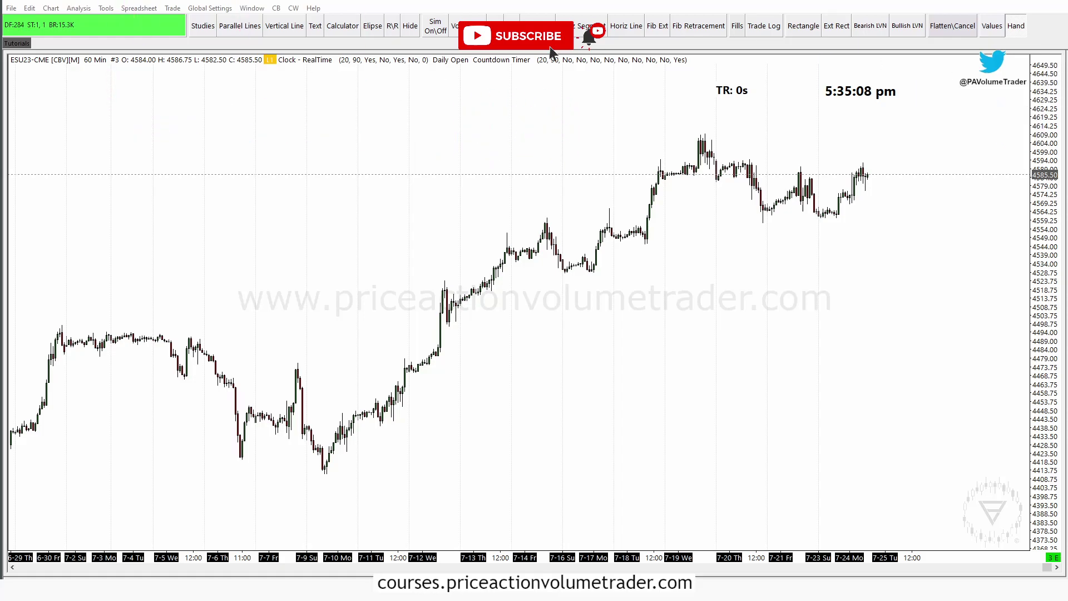
pyautogui.click(78, 8)
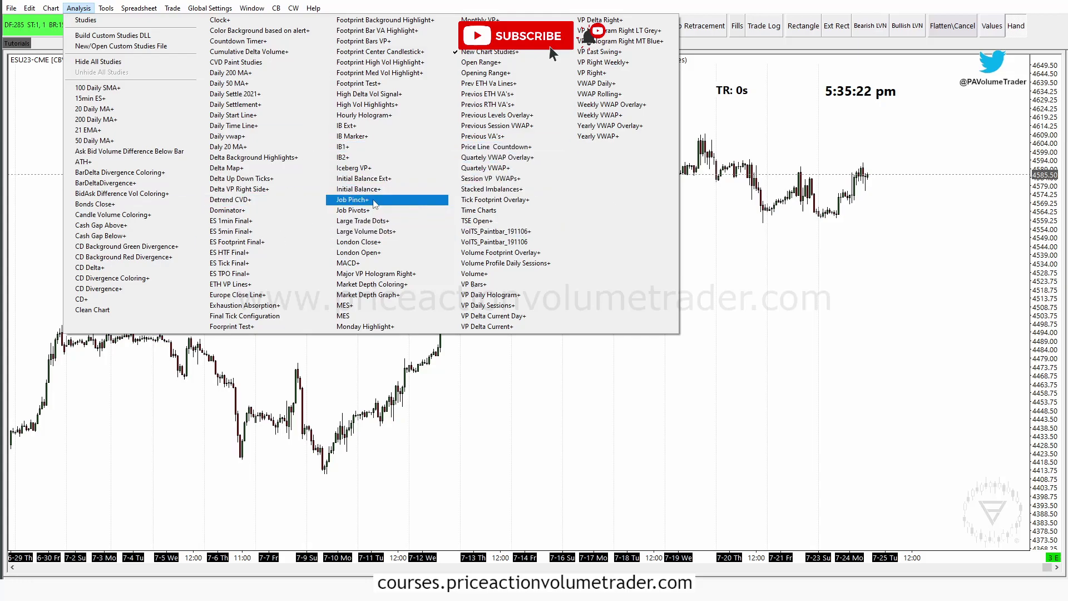
pyautogui.click(397, 190)
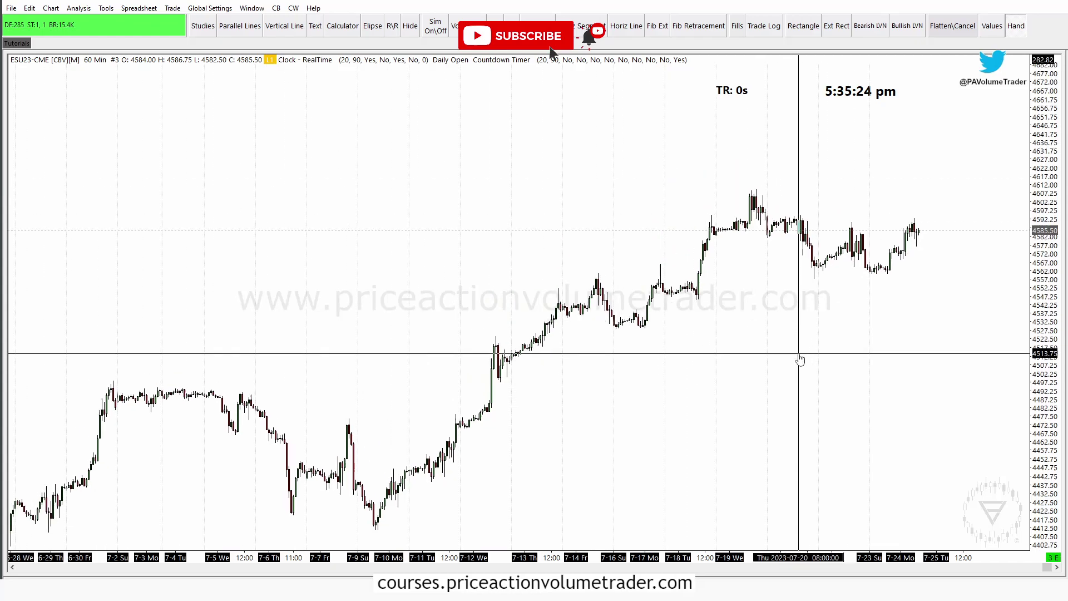
# Step: Remove all four studies, starting with Countdown Timer, from the chart and apply
pyautogui.rightClick(474, 138)
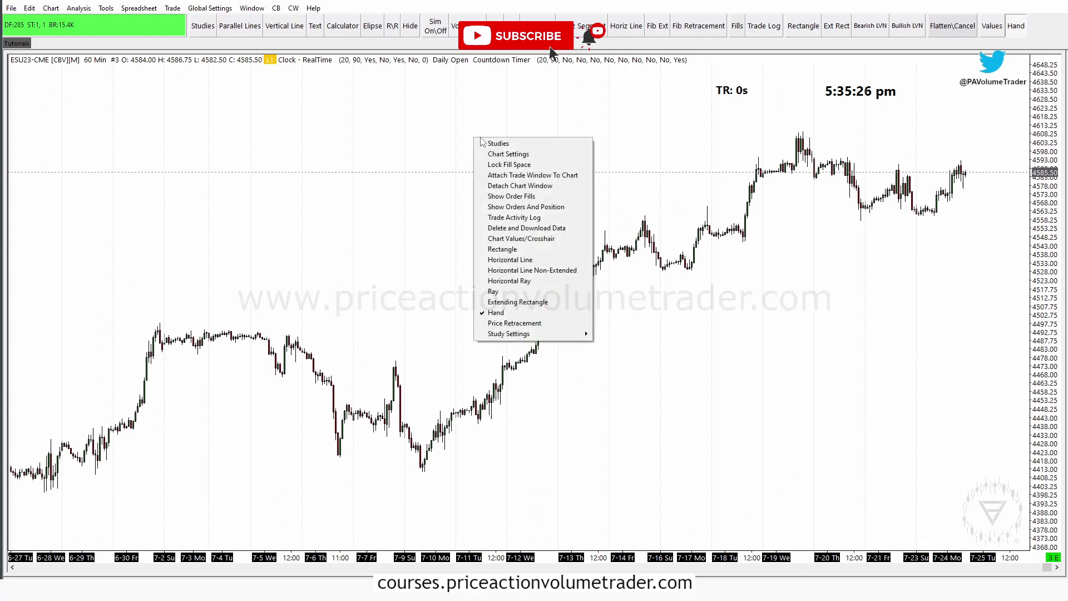
pyautogui.click(520, 144)
pyautogui.moveTo(531, 176); pyautogui.dragTo(391, 131)
pyautogui.click(490, 182)
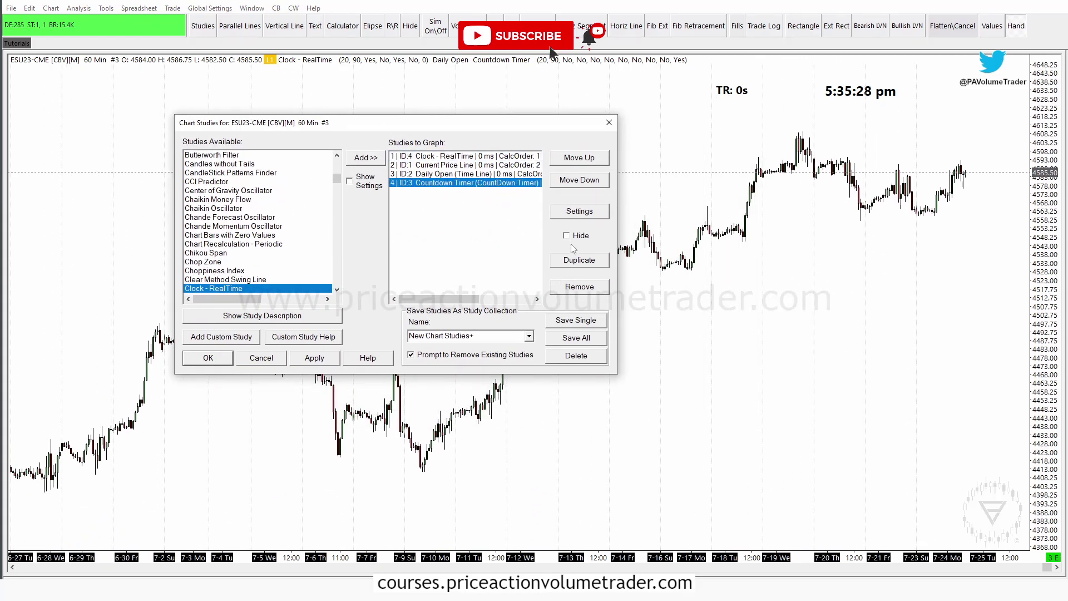
pyautogui.click(583, 288)
pyautogui.click(583, 288)
pyautogui.click(583, 289)
pyautogui.click(583, 288)
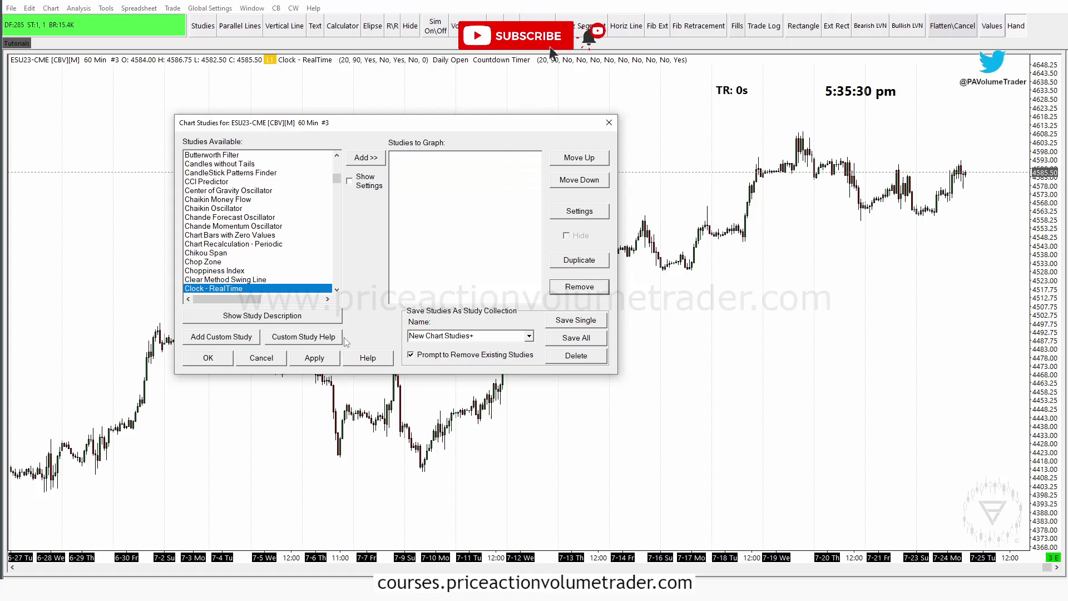
pyautogui.click(314, 358)
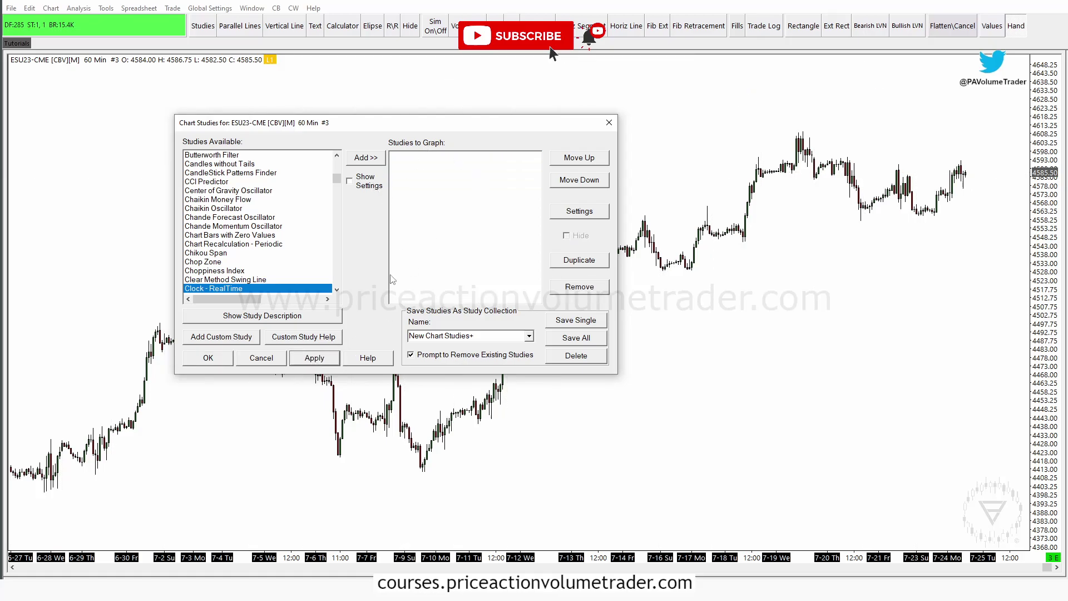
pyautogui.click(208, 358)
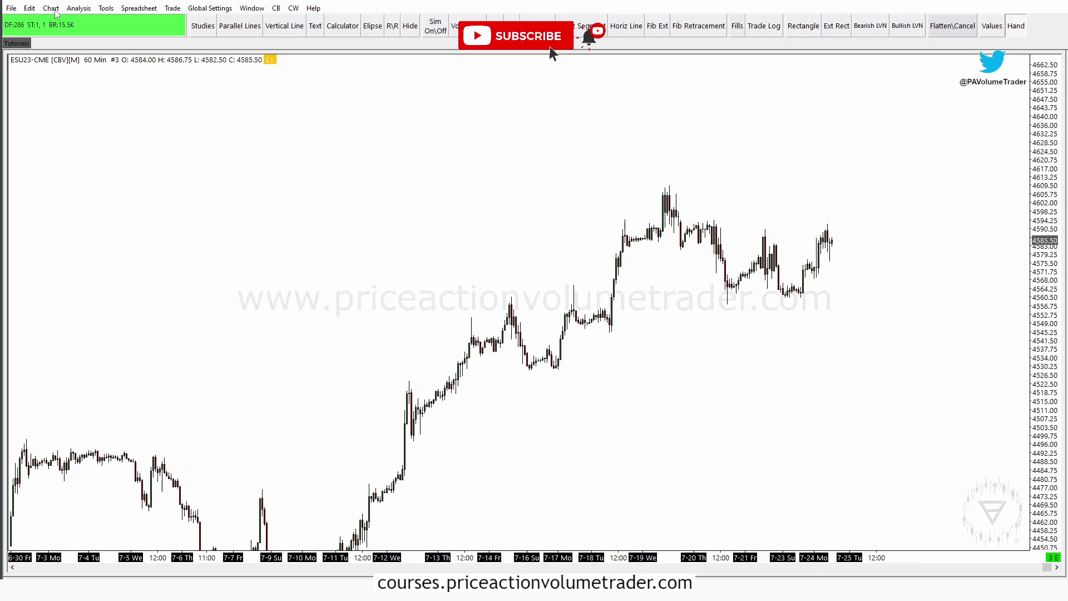
# Step: Load the New Chart Studies+ collection, keeping the chart's existing studies
pyautogui.click(78, 9)
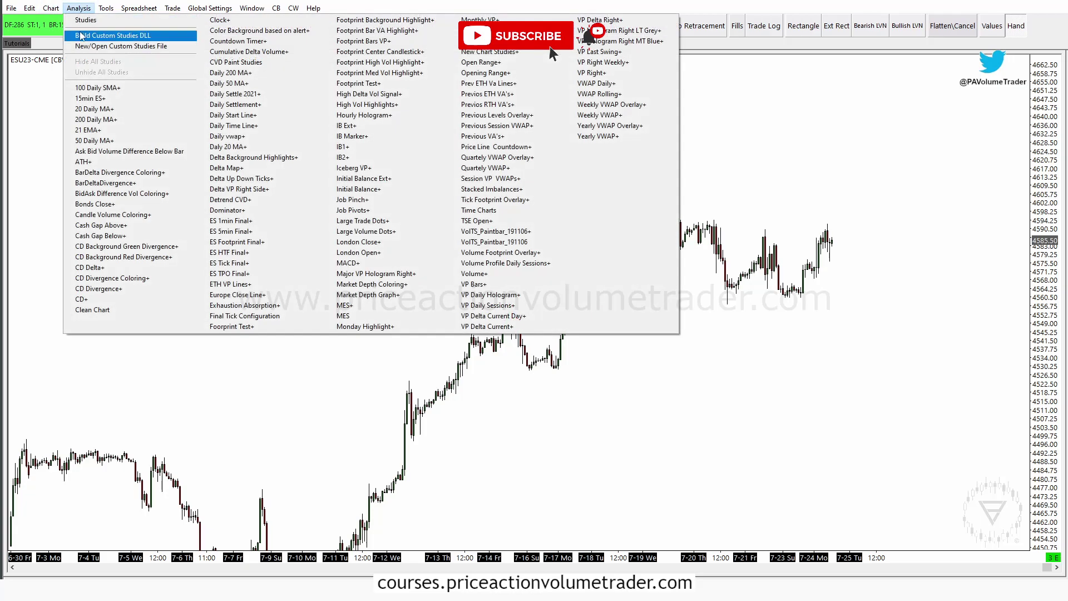
pyautogui.click(511, 54)
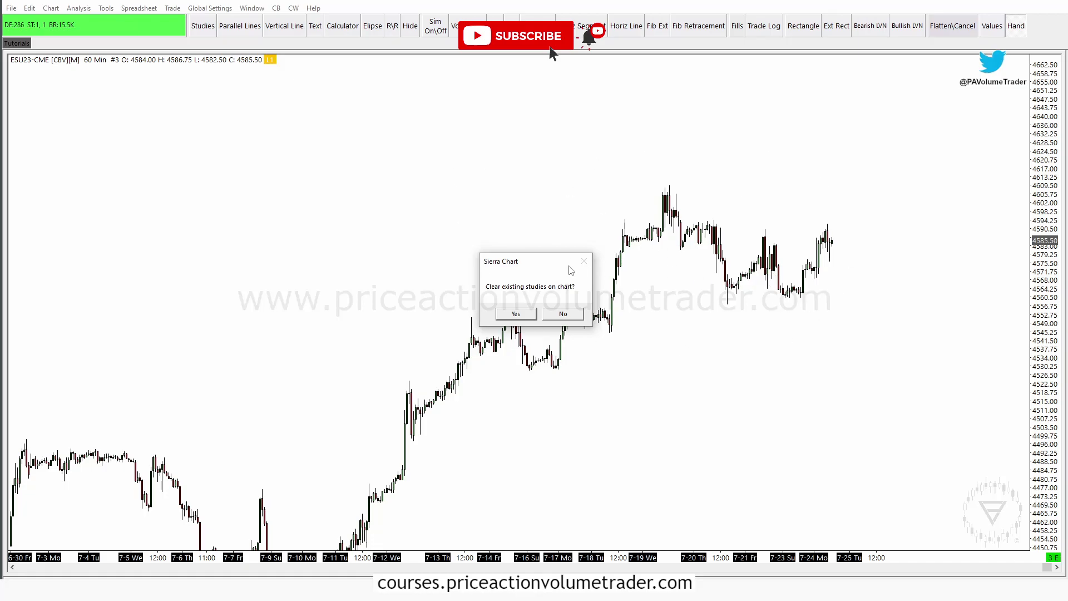
pyautogui.click(563, 314)
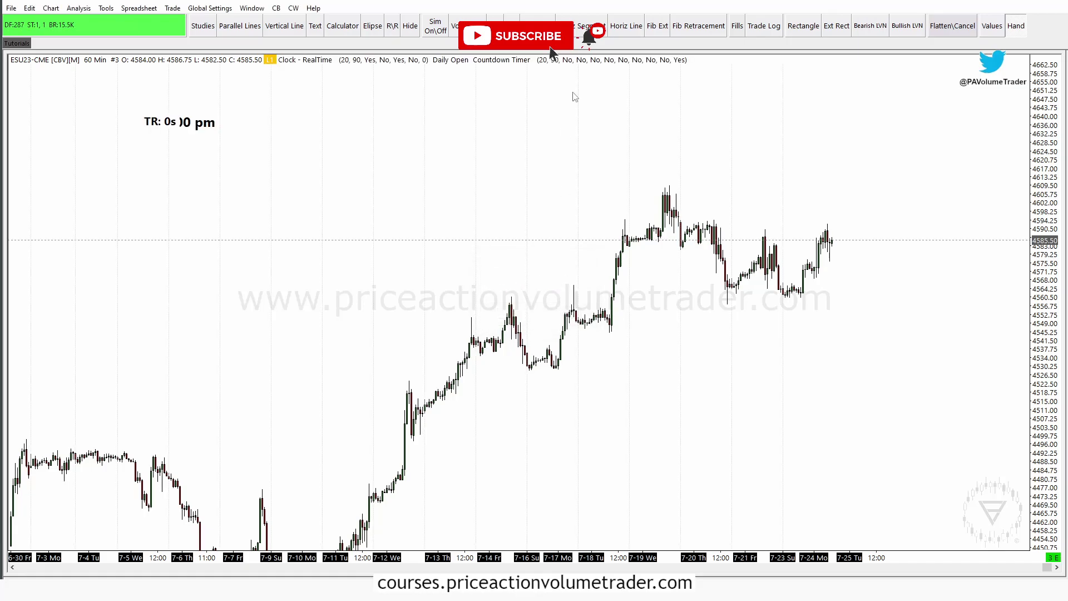
# Step: Drag the clock text beside the TR: 0s countdown timer
pyautogui.moveTo(655, 102); pyautogui.dragTo(601, 95)
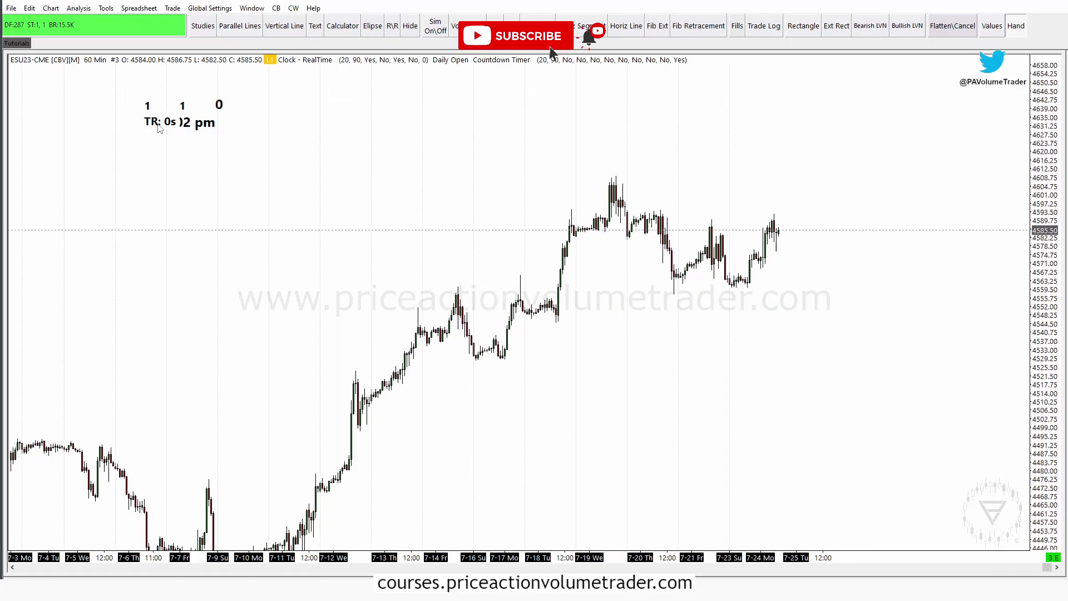
pyautogui.moveTo(187, 128); pyautogui.dragTo(737, 112)
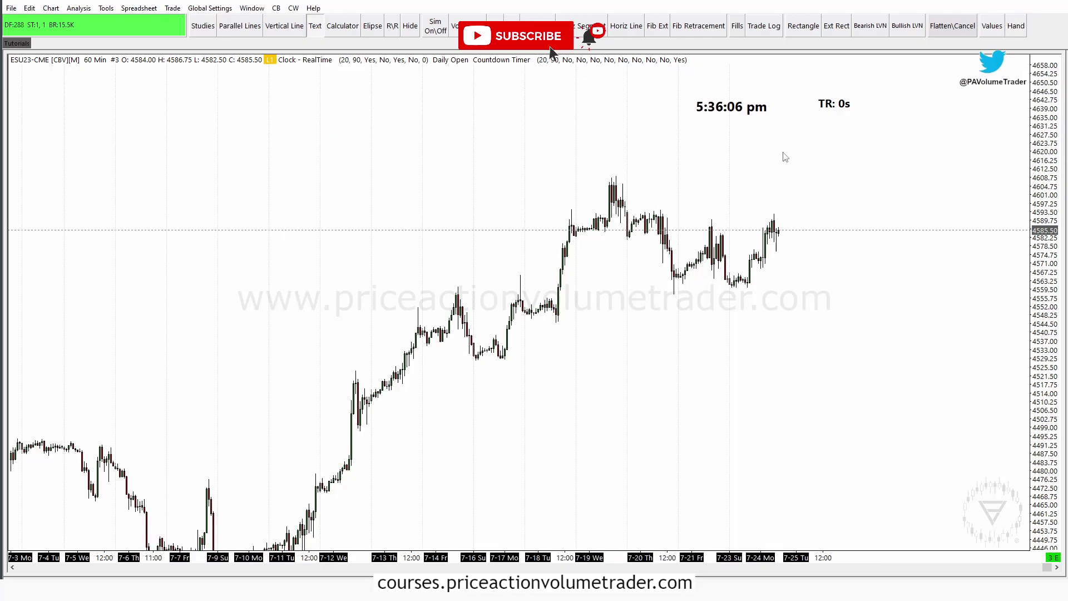
pyautogui.rightClick(436, 146)
# Step: Check the four reloaded studies in the studies window, then pan the chart up and left
pyautogui.click(447, 151)
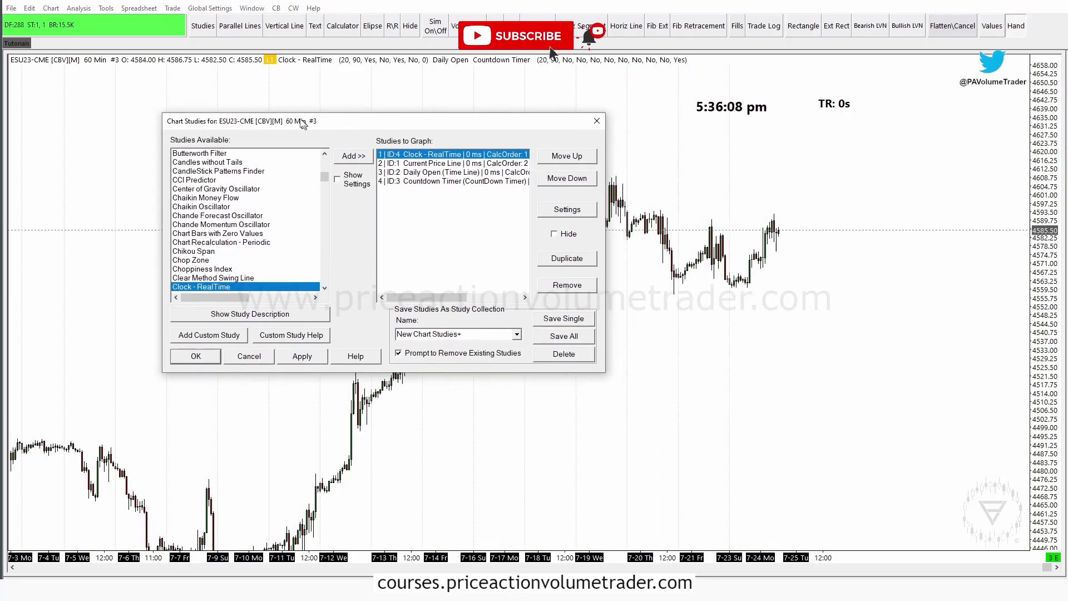
pyautogui.moveTo(300, 120); pyautogui.dragTo(228, 109)
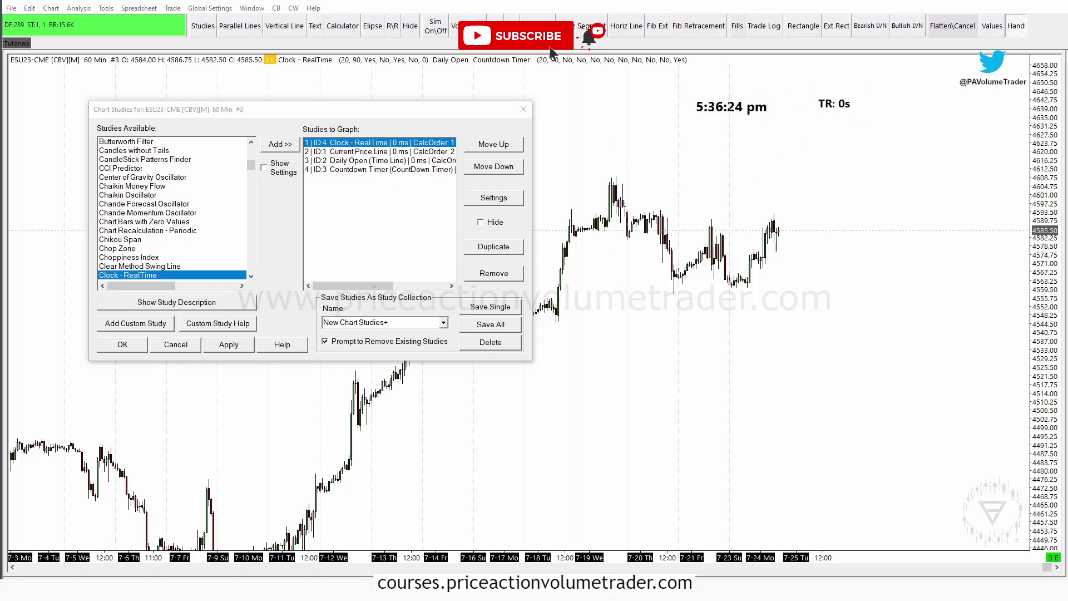
pyautogui.click(120, 345)
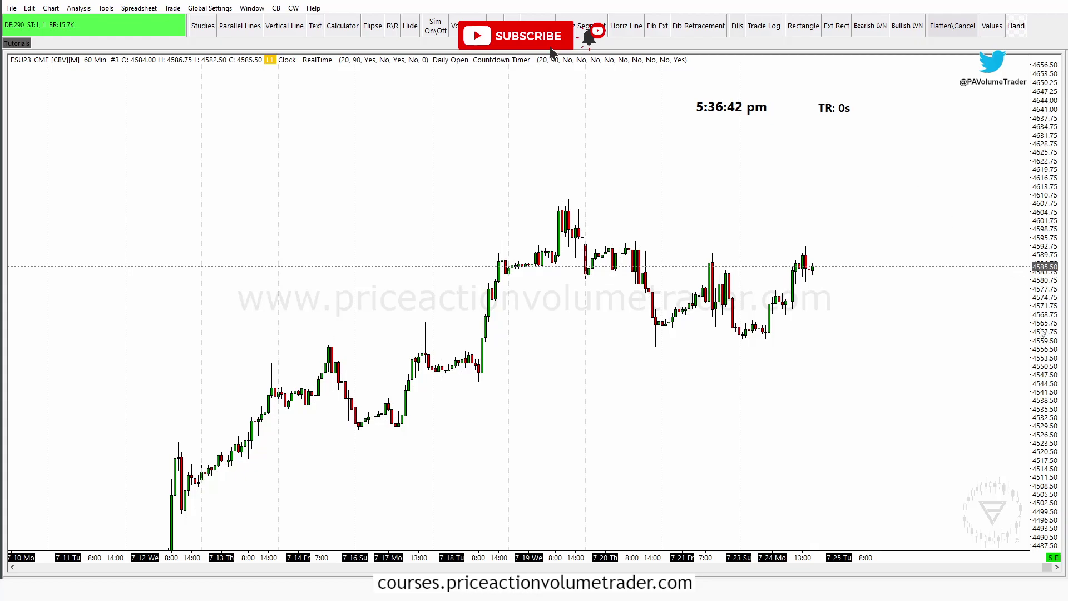
pyautogui.moveTo(850, 324); pyautogui.dragTo(837, 300)
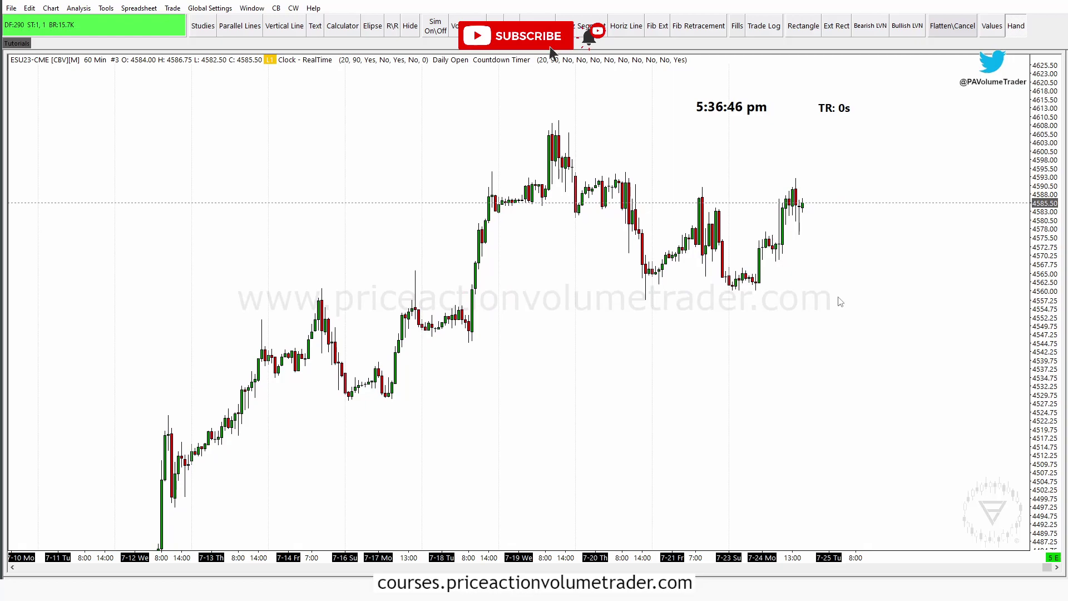